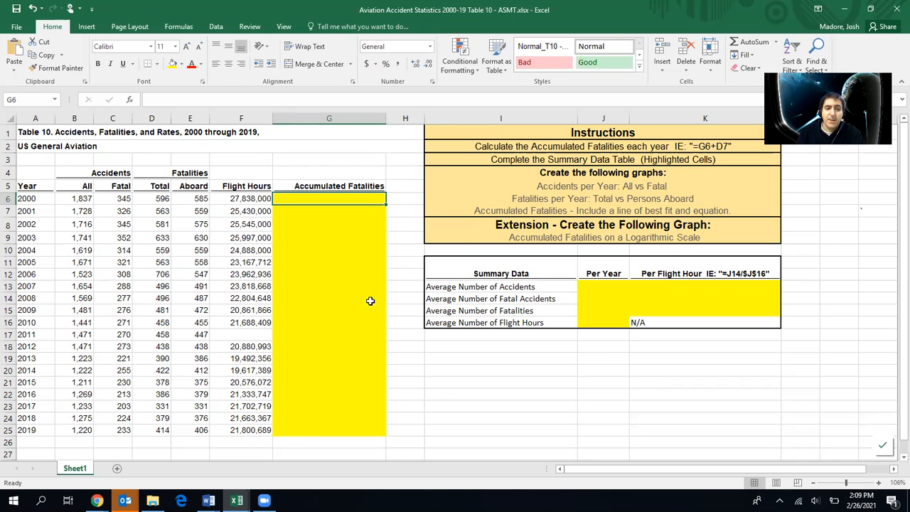
- Start the accumulated fatalities in cell G6 with the formula =D6, the total fatalities for 2000
click(345, 296)
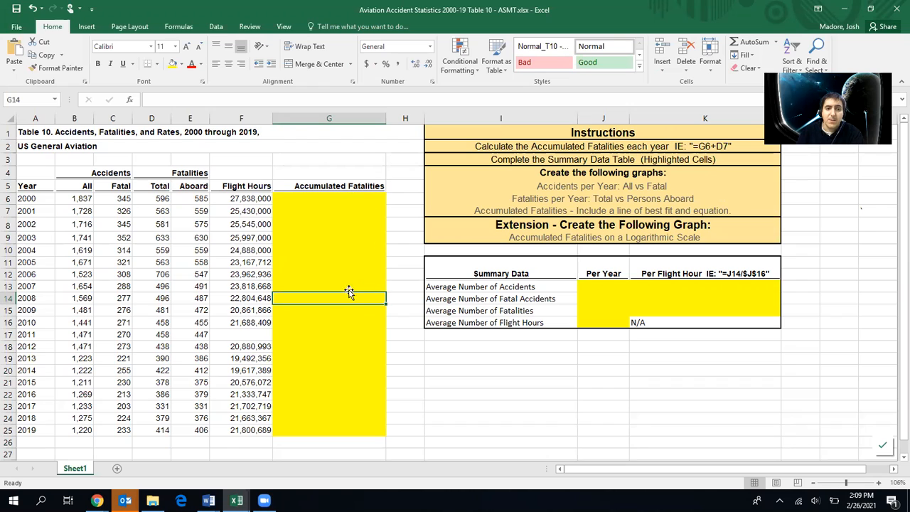
click(344, 199)
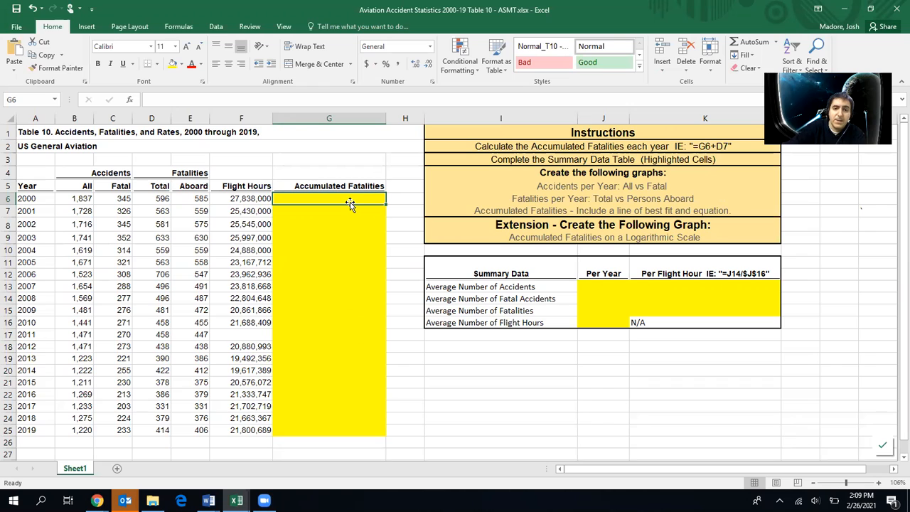
text(=)
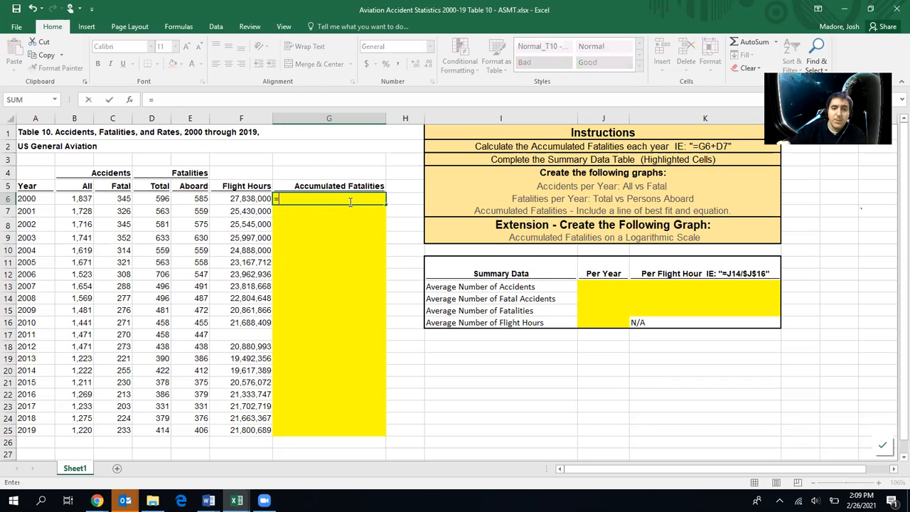
click(151, 199)
key(Return)
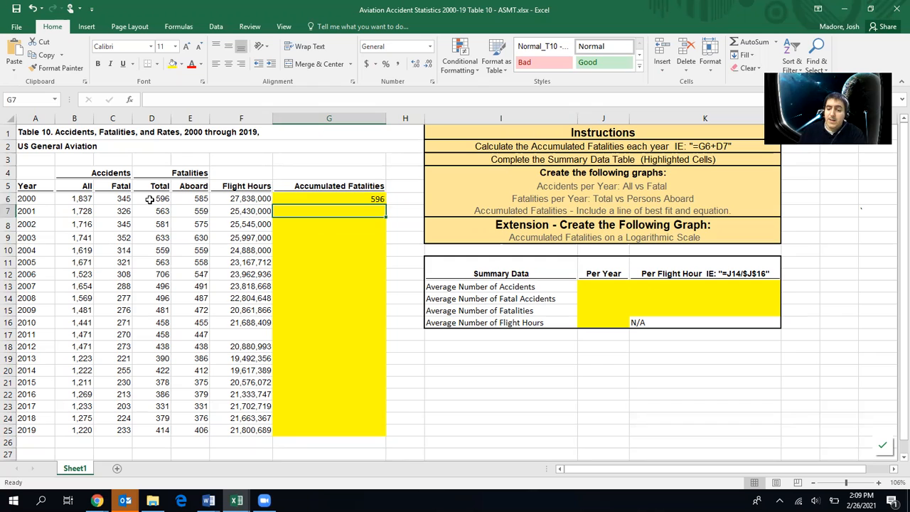
- Enter =G6+D7 as the 2001 accumulated fatalities in G7 and fill the formula down through 2019 in G25
text(=)
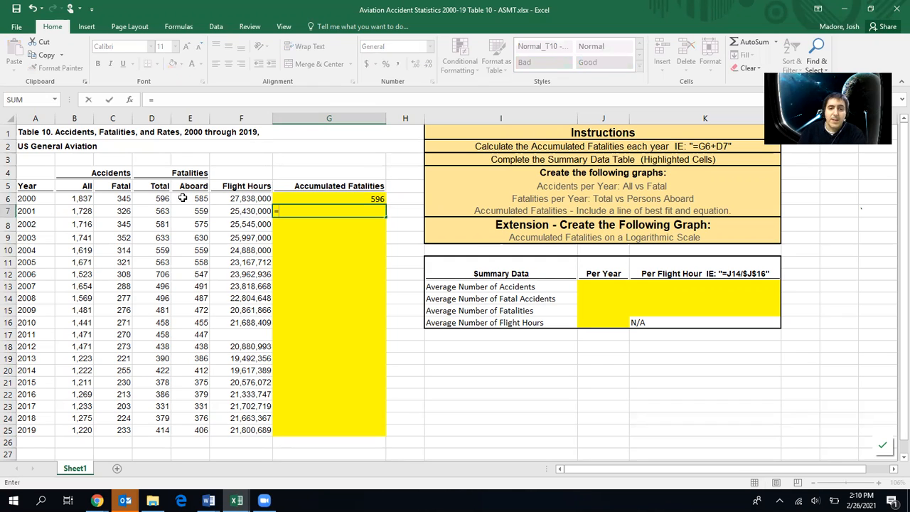
click(284, 199)
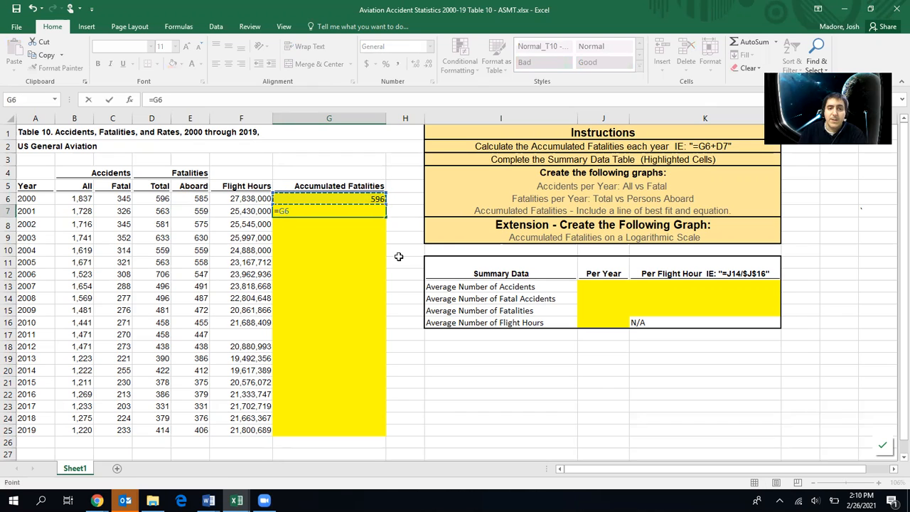
text(+)
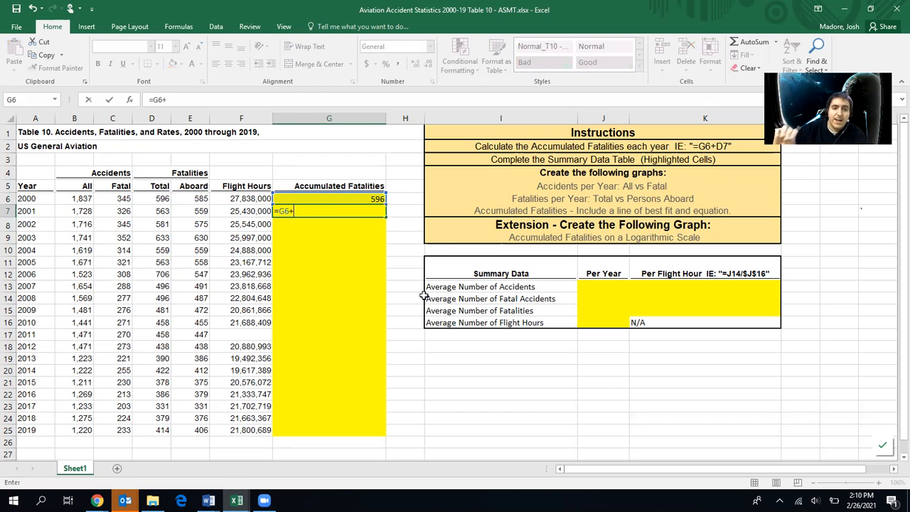
click(144, 212)
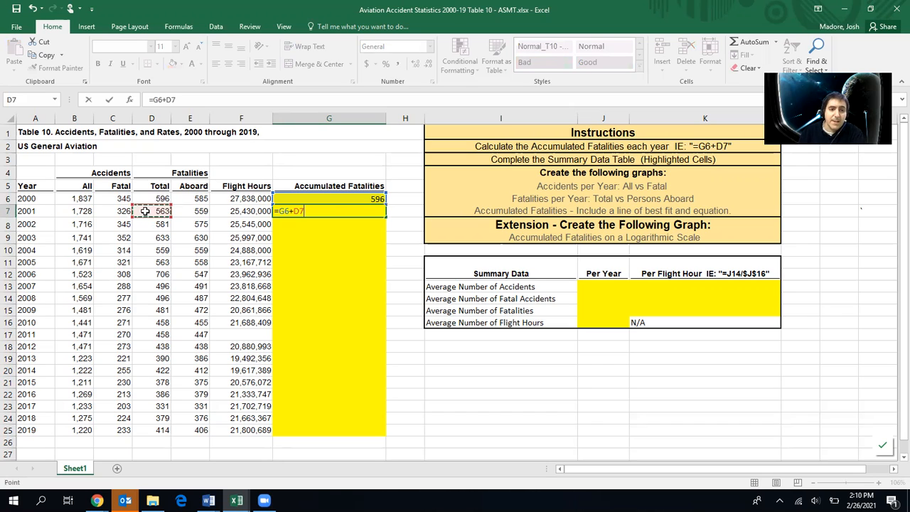
key(Return)
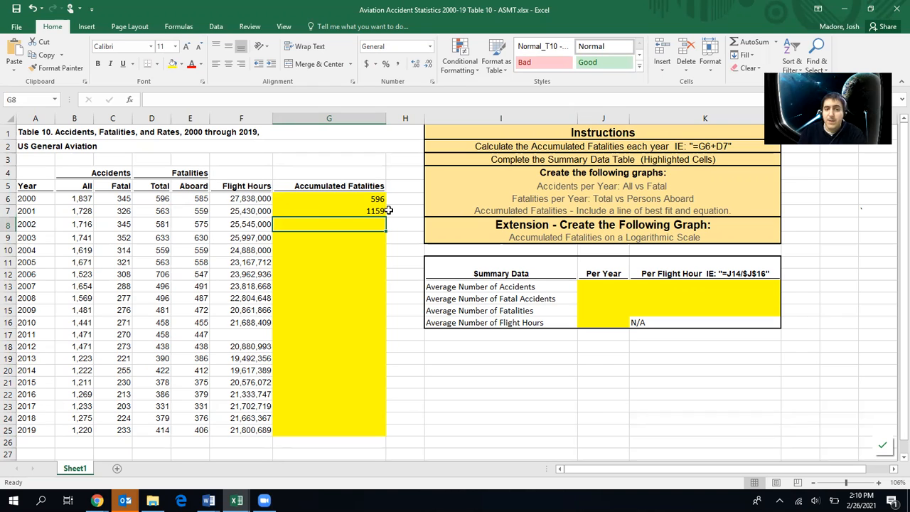
click(350, 211)
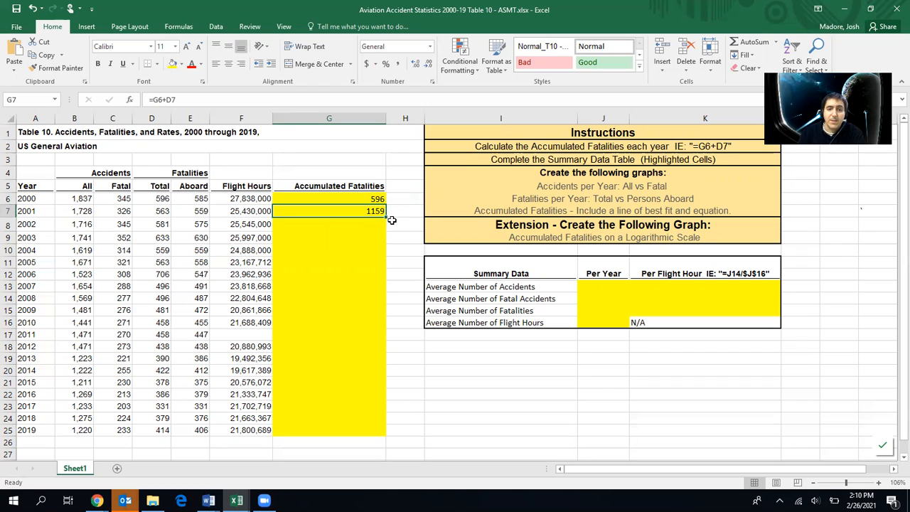
drag(386, 216, 395, 436)
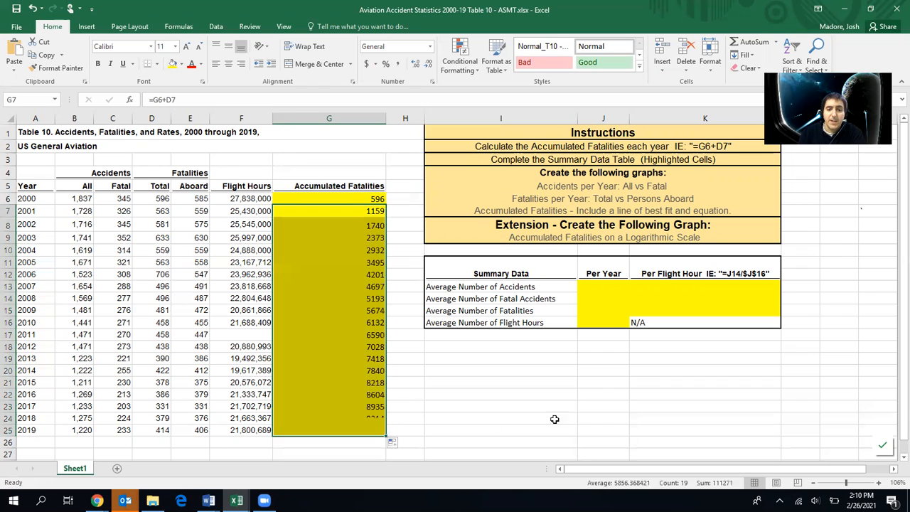
- Examine the copied formulas in several Accumulated Fatalities cells, including those for 2016 and 2019
double_click(311, 251)
double_click(320, 271)
click(326, 298)
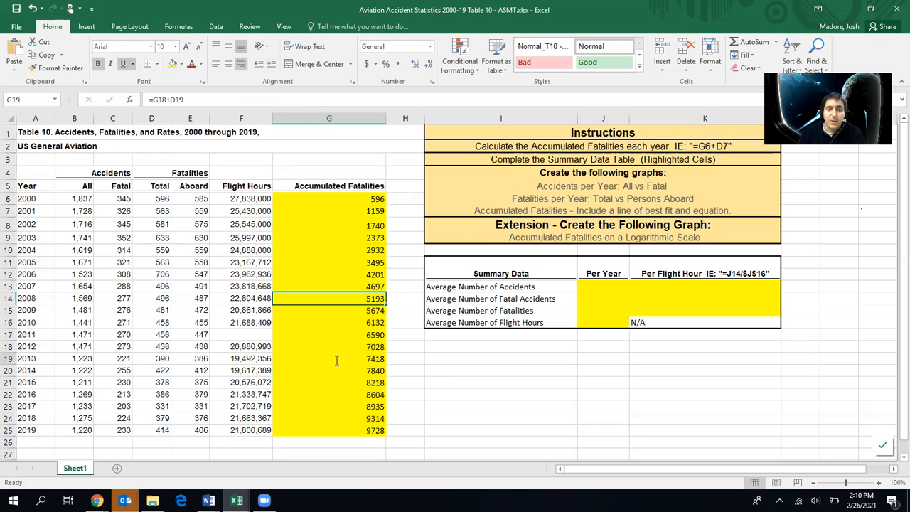
double_click(337, 361)
double_click(354, 389)
click(363, 397)
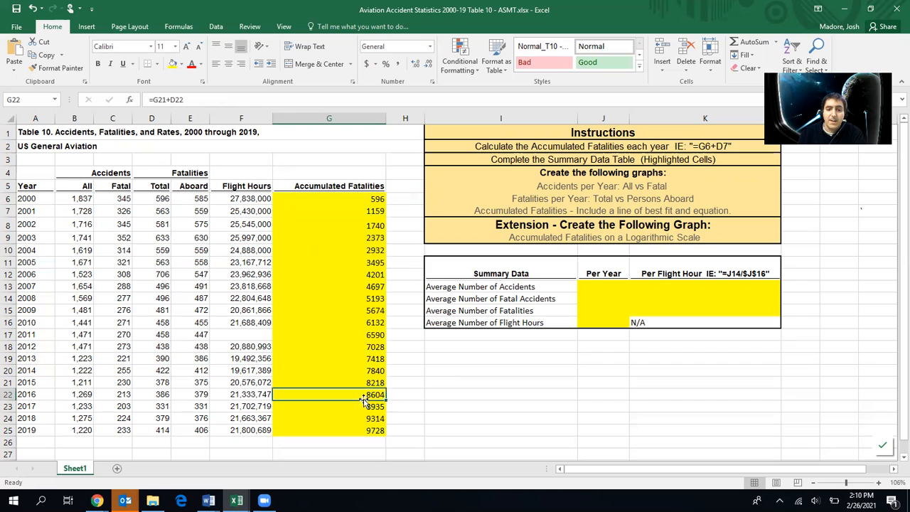
double_click(370, 397)
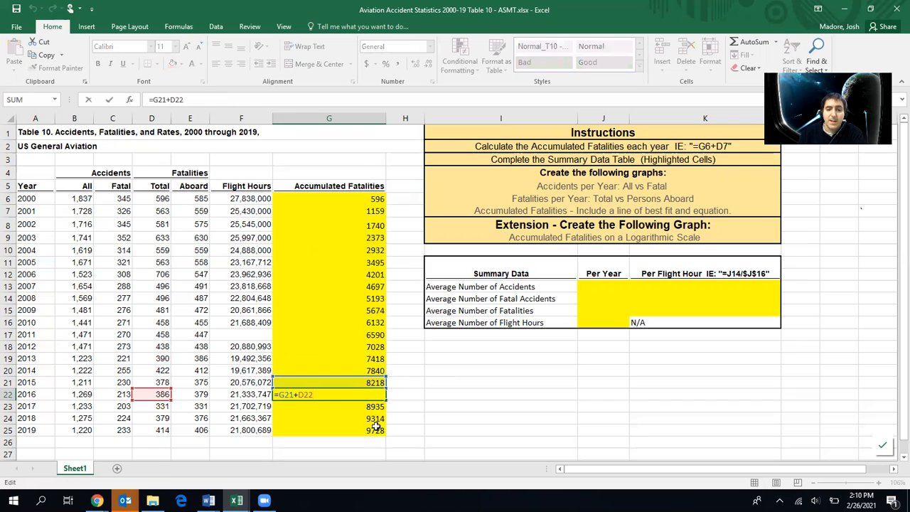
click(376, 429)
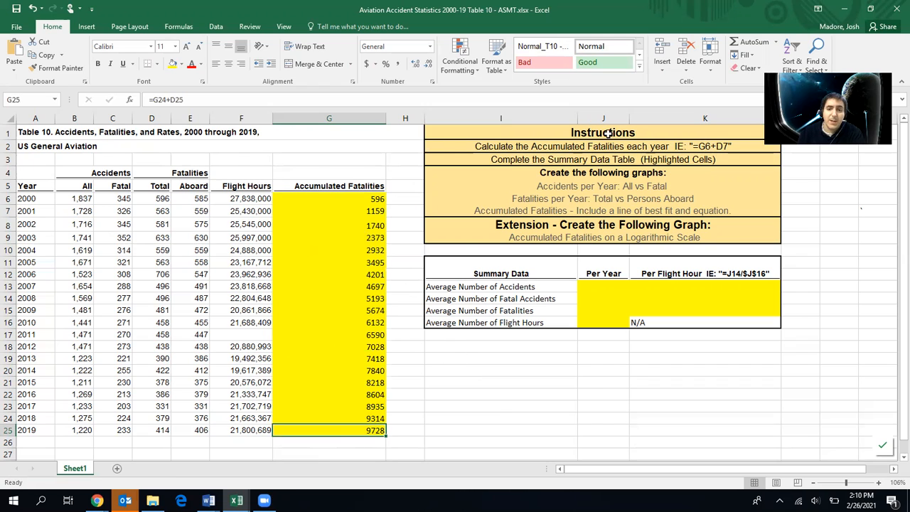
click(518, 382)
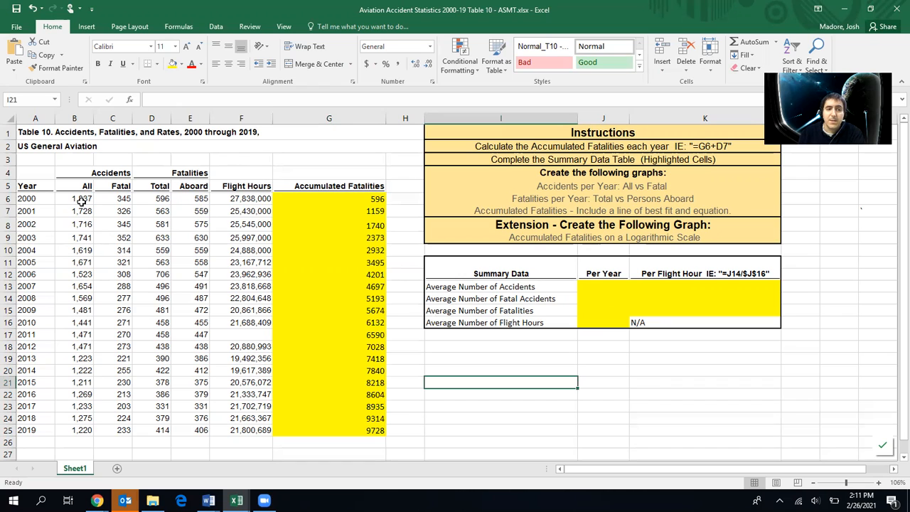
- Calculate the average number of accidents per year in J13 with =average(B6:B25)
click(588, 287)
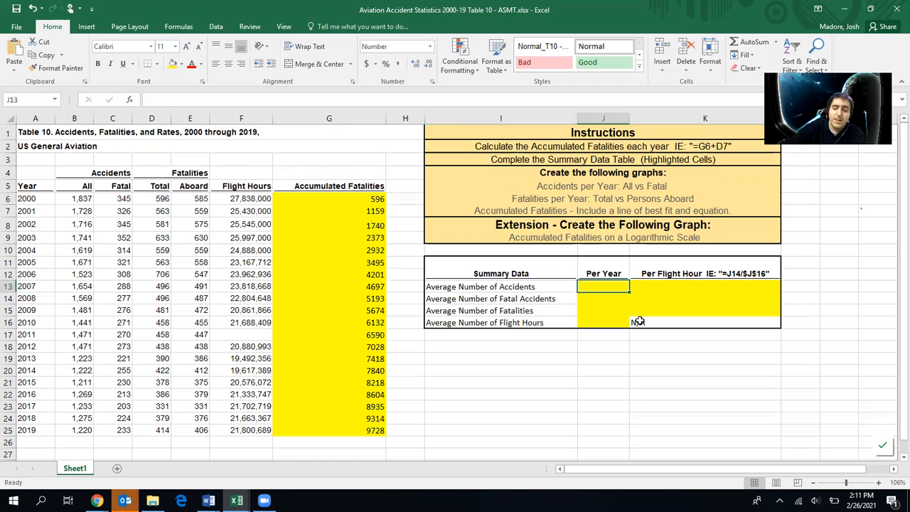
text(=a)
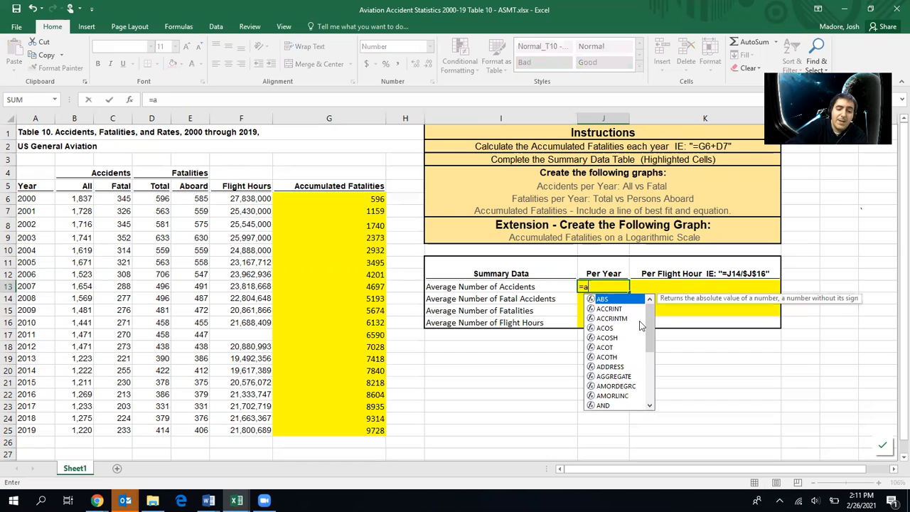
text(verag)
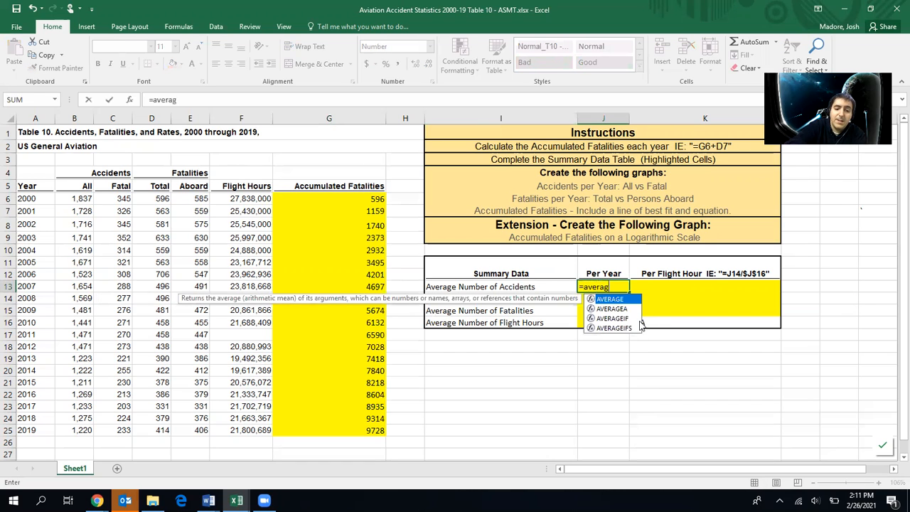
text(e()
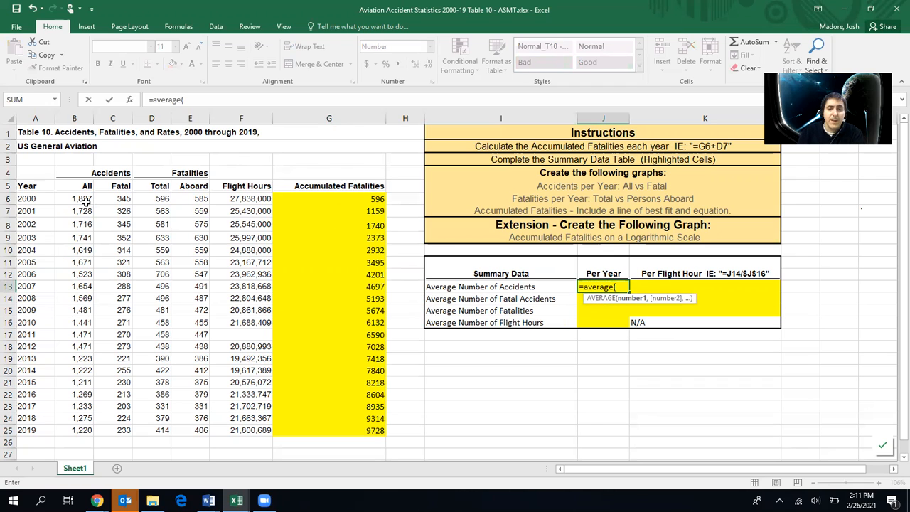
drag(77, 199, 64, 439)
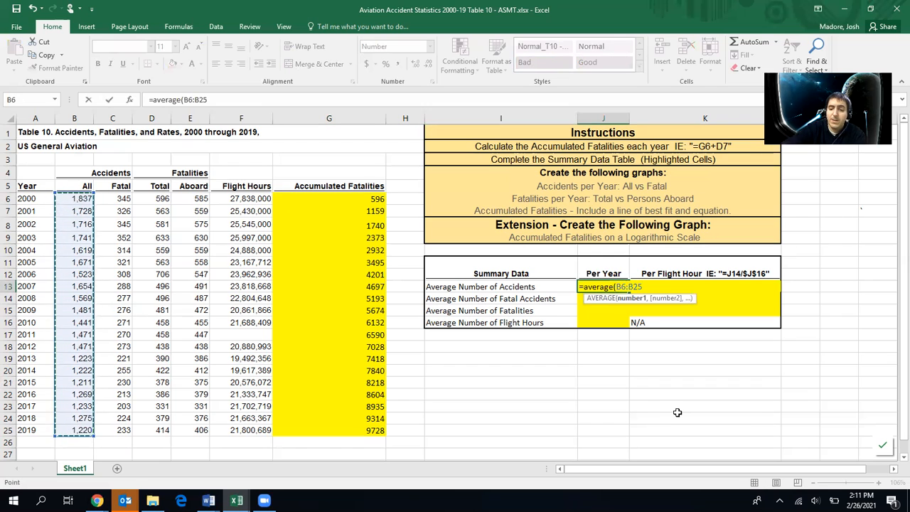
text())
key(Return)
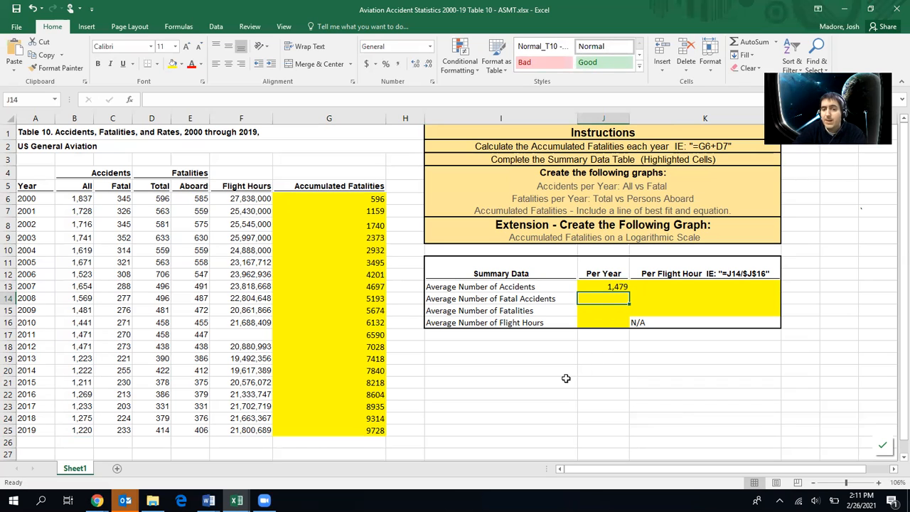
- Calculate the average number of fatal accidents per year in J14 with =average(C6:C25)
text(=)
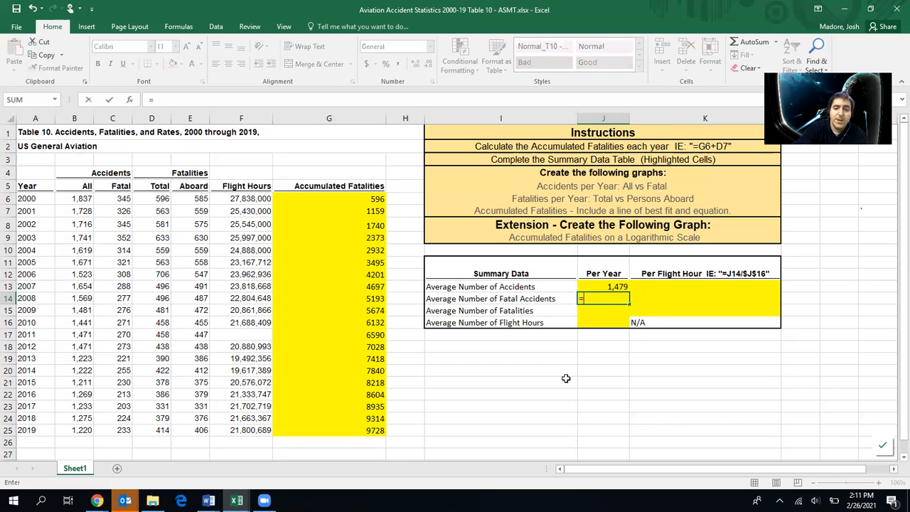
text(average()
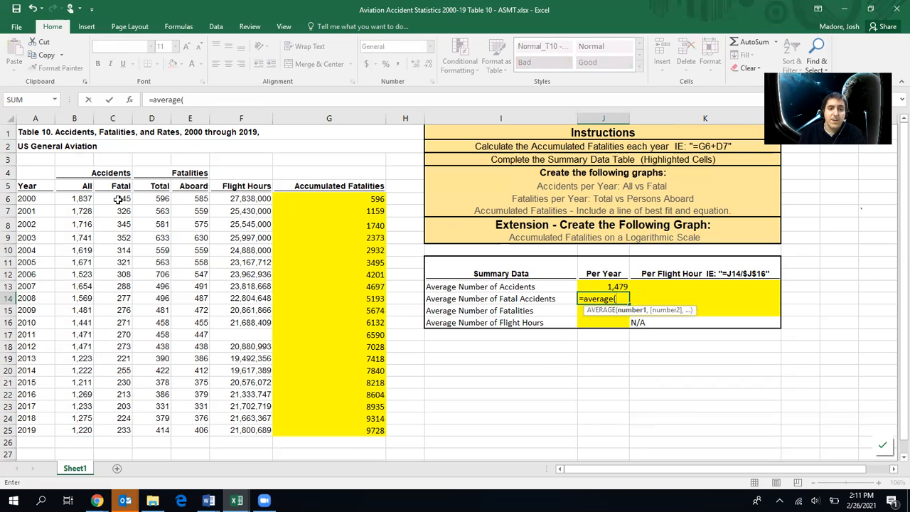
drag(120, 200, 125, 432)
text())
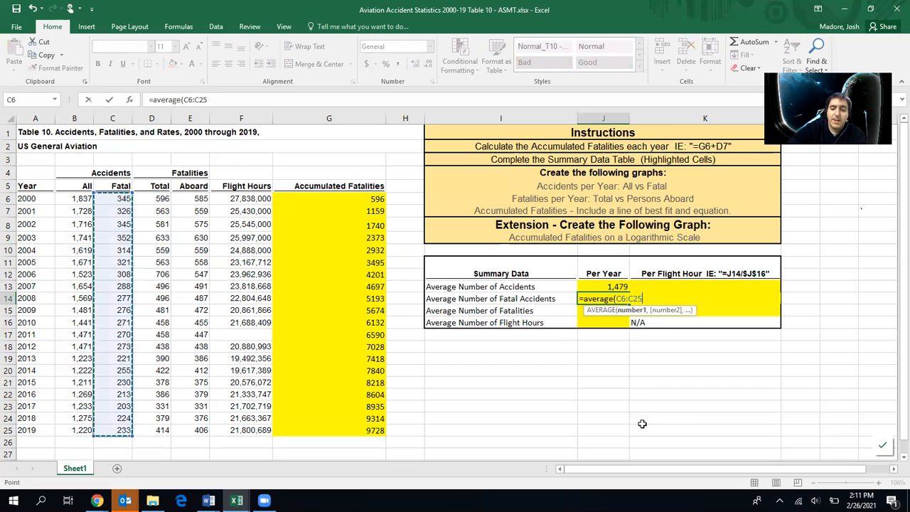
key(Return)
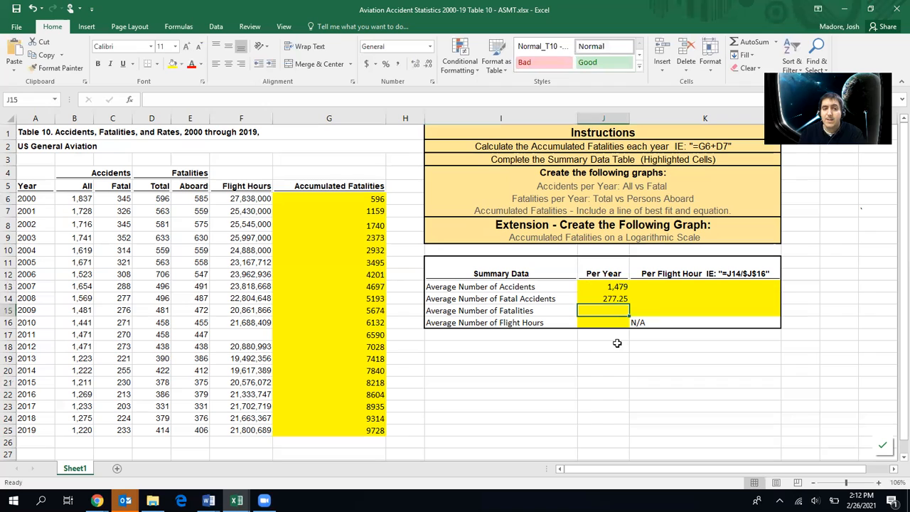
- Calculate the average number of fatalities per year in J15 with =Average(D6:D25)
text(=)
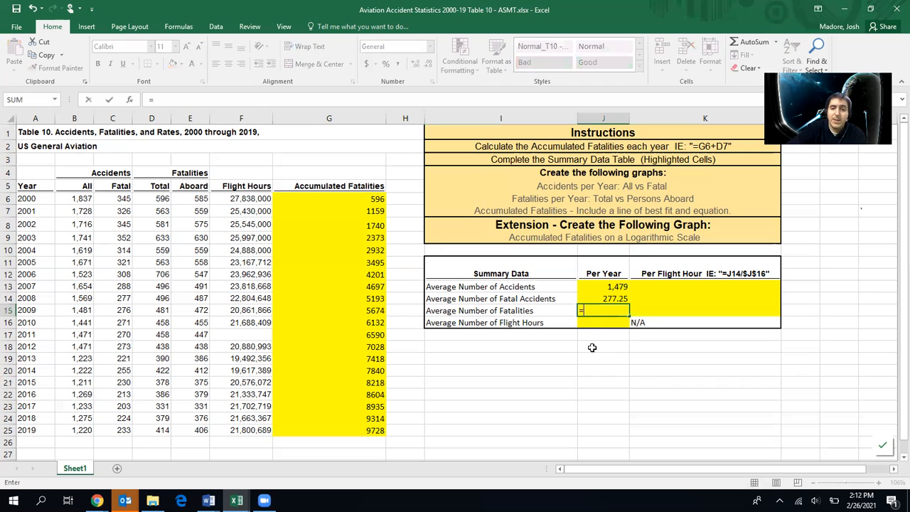
text(Av)
text(er)
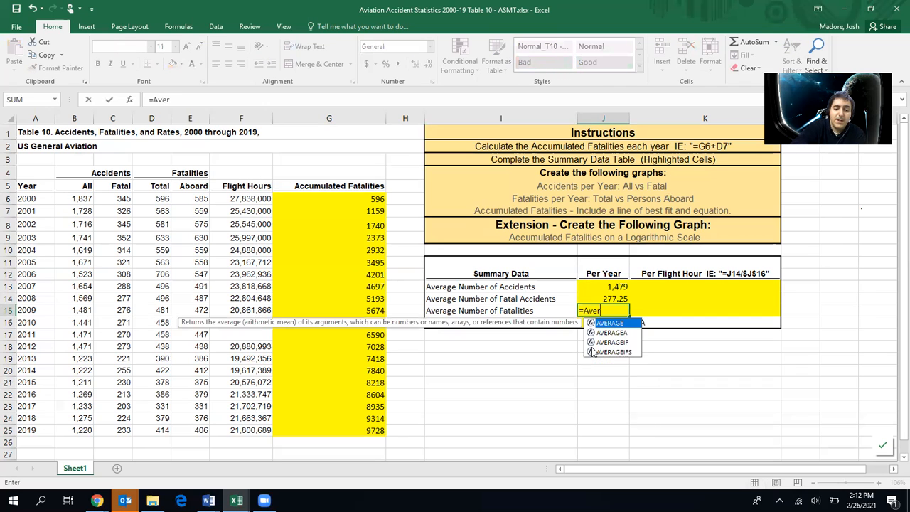
text(age()
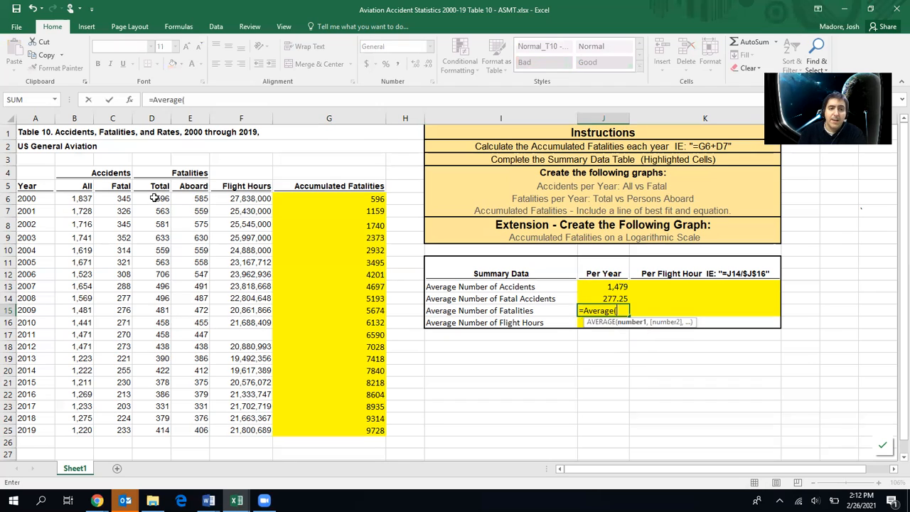
drag(154, 198, 156, 429)
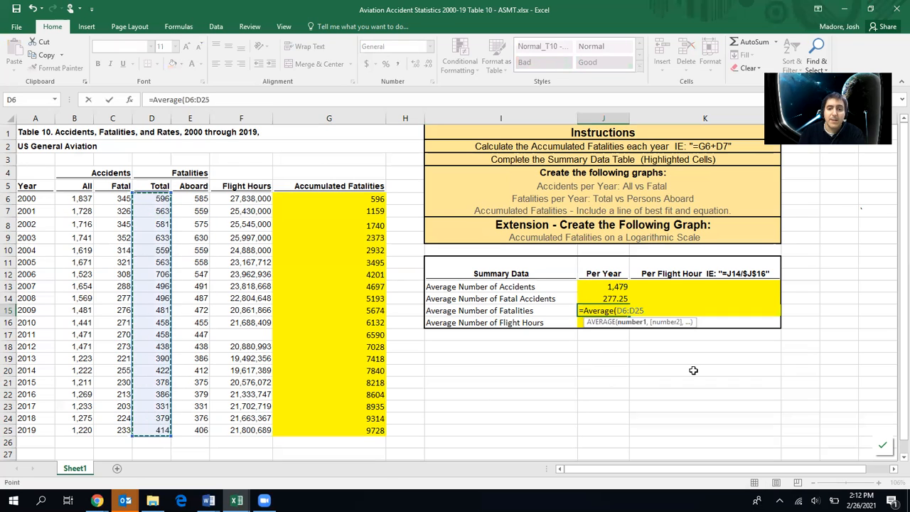
text())
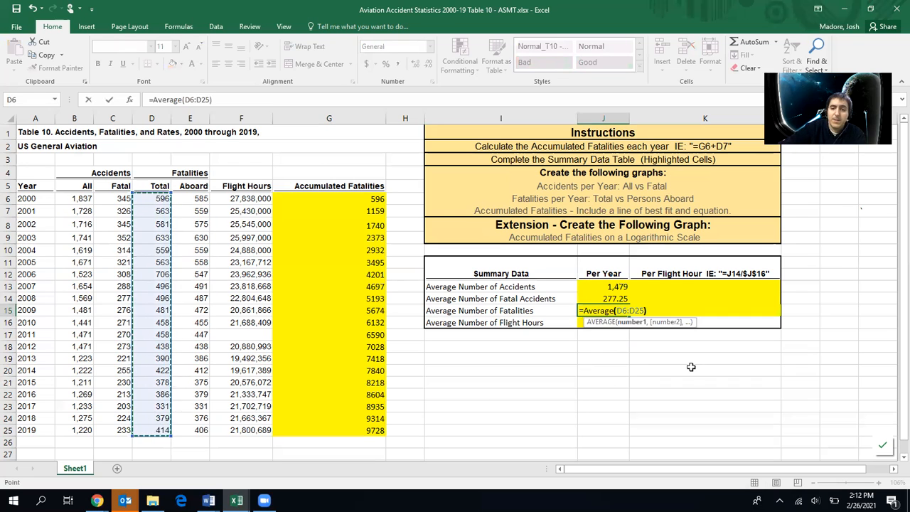
key(Return)
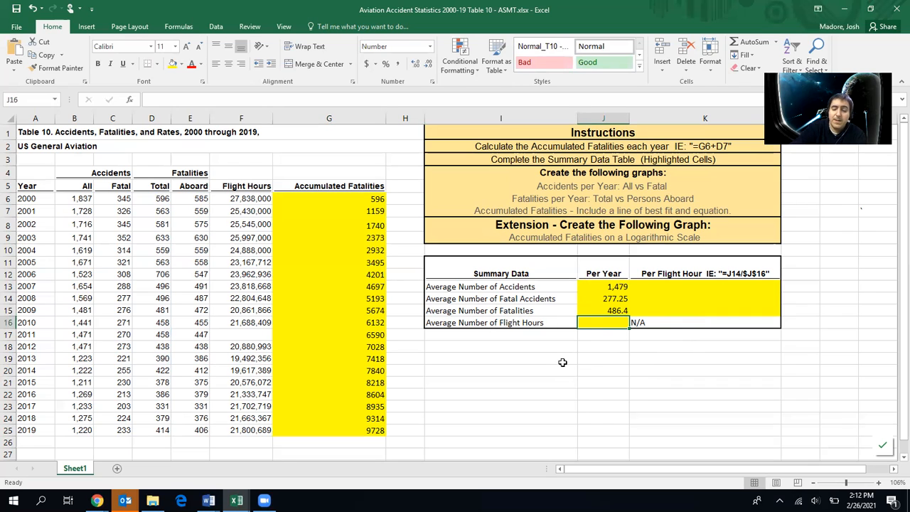
- Calculate the average number of flight hours per year in J16 with =average(F6:F25)
text(=avera)
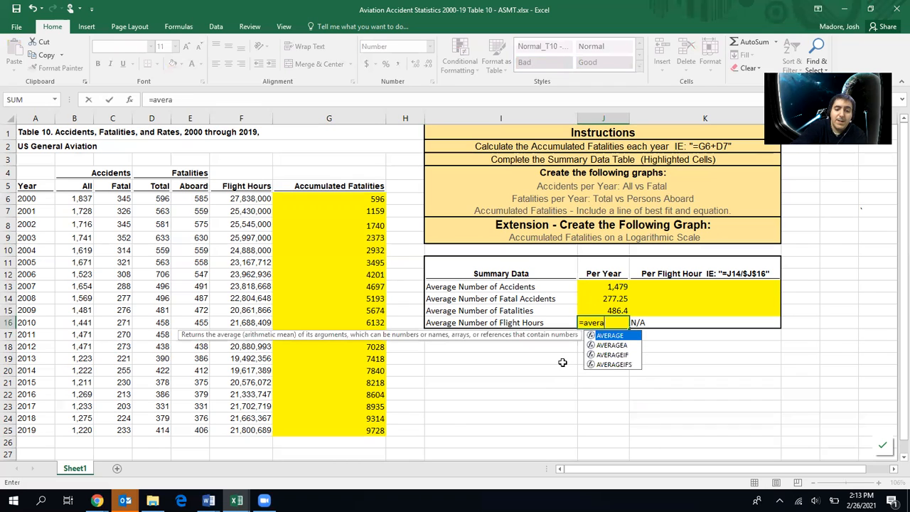
text(ge()
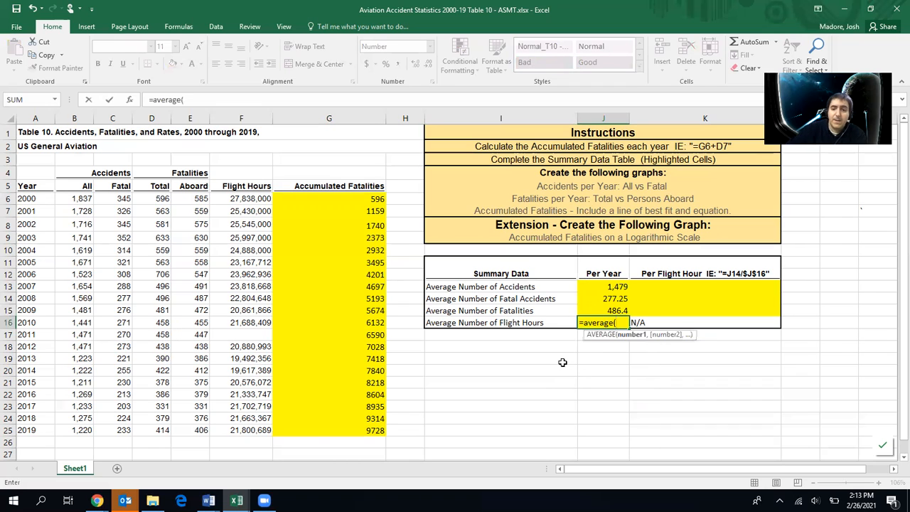
click(256, 198)
drag(254, 216, 260, 437)
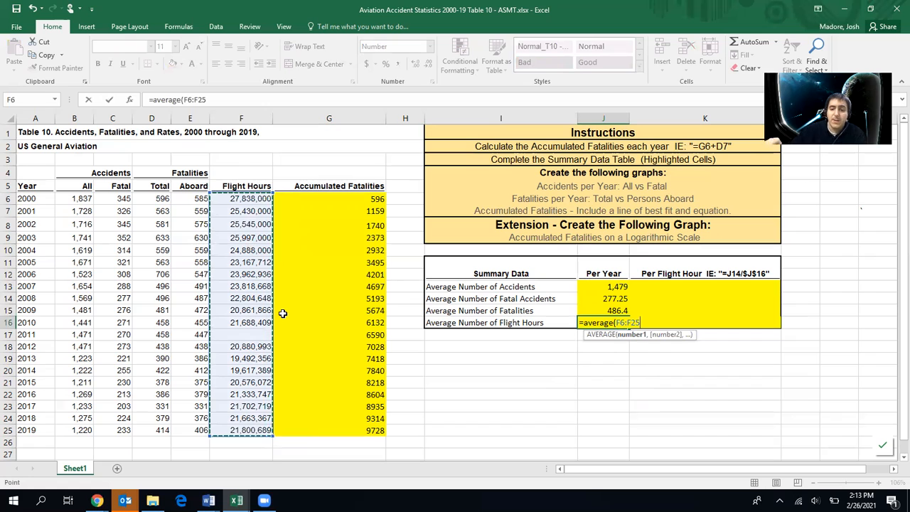
key(Return)
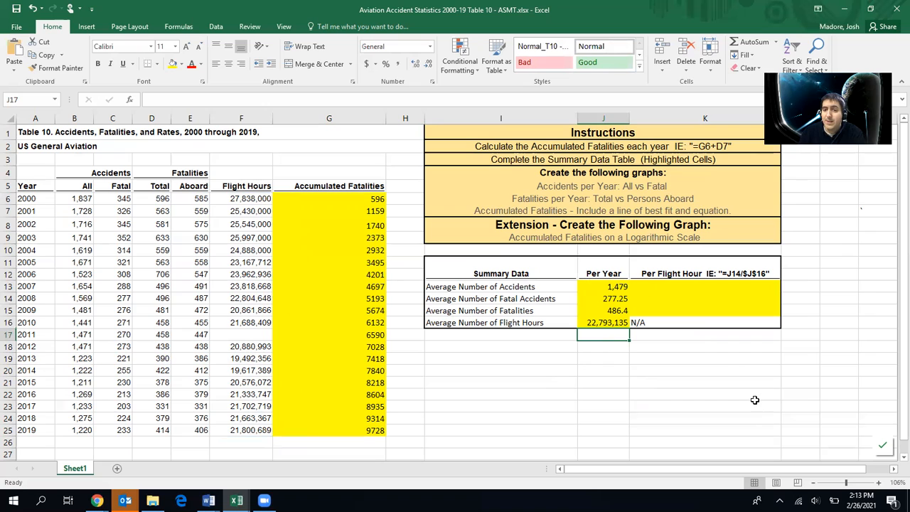
- Calculate the average number of accidents per flight hour in K13 with =J13/$J$16
click(740, 367)
click(651, 287)
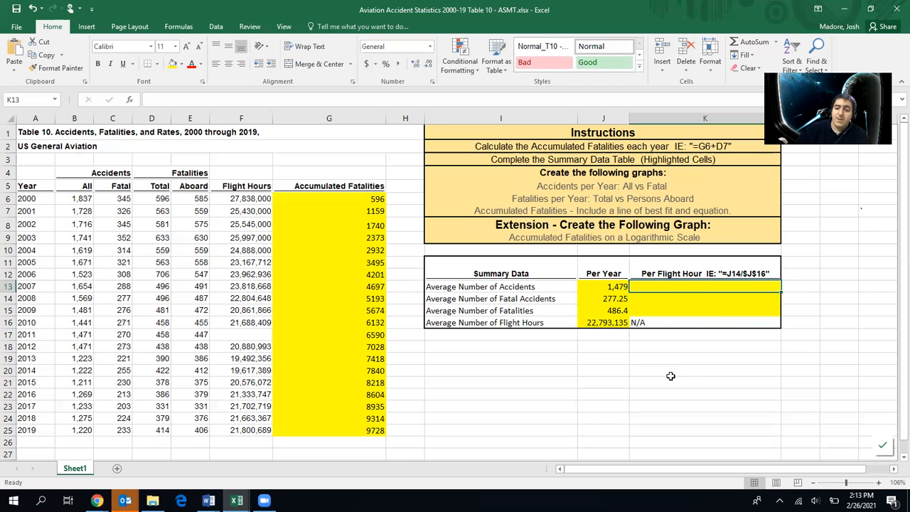
text(=)
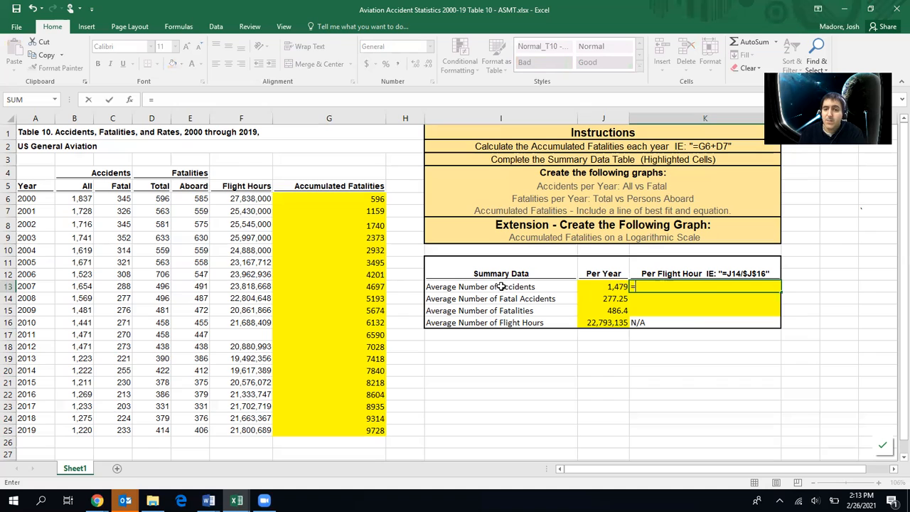
click(589, 288)
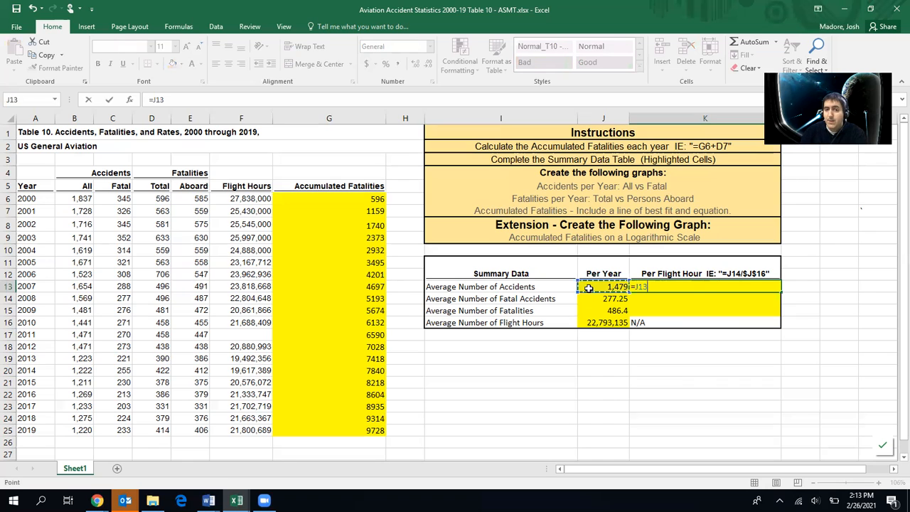
text(/)
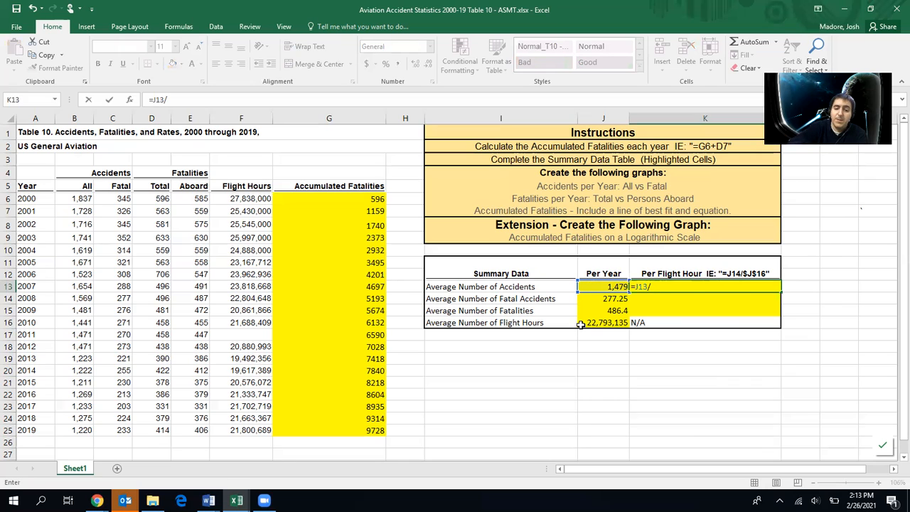
text($)
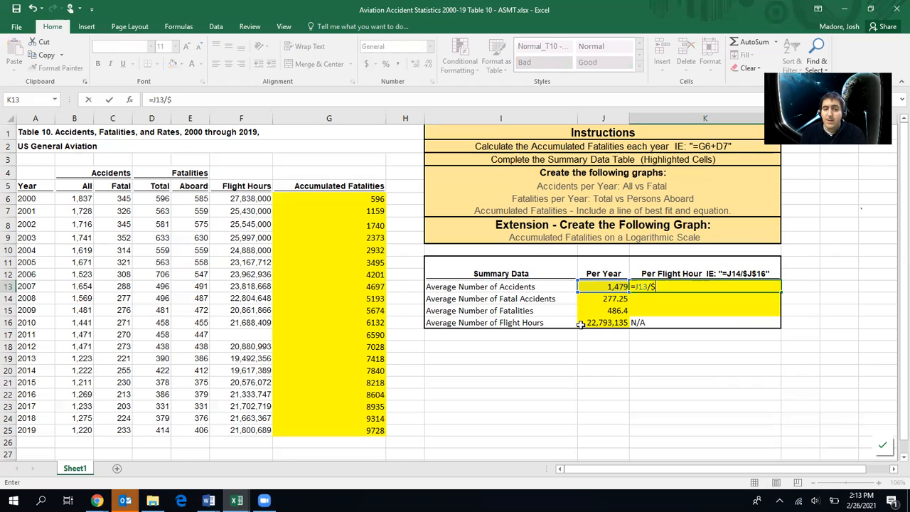
key(Return)
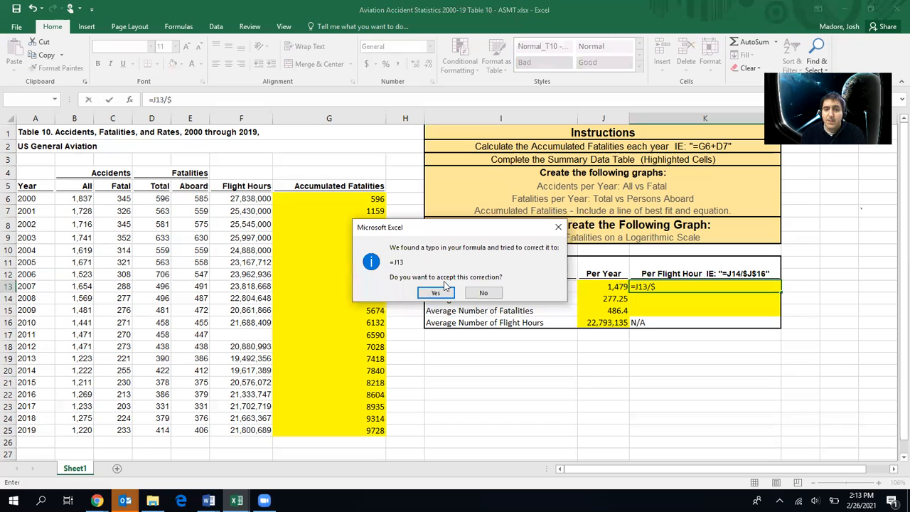
click(484, 292)
click(445, 311)
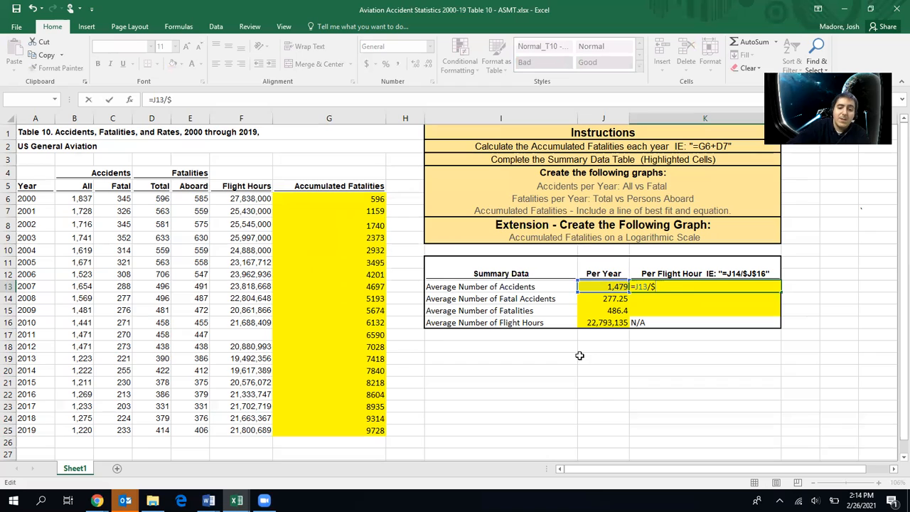
text(J)
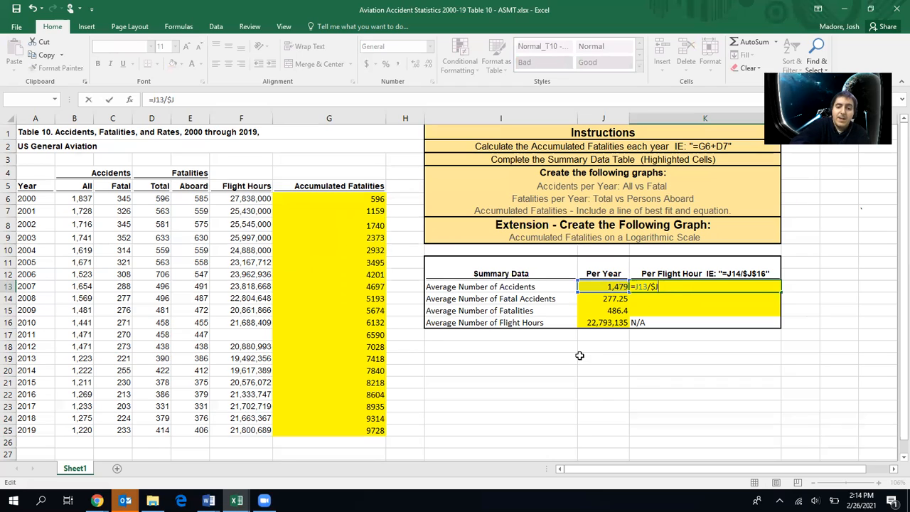
text($16)
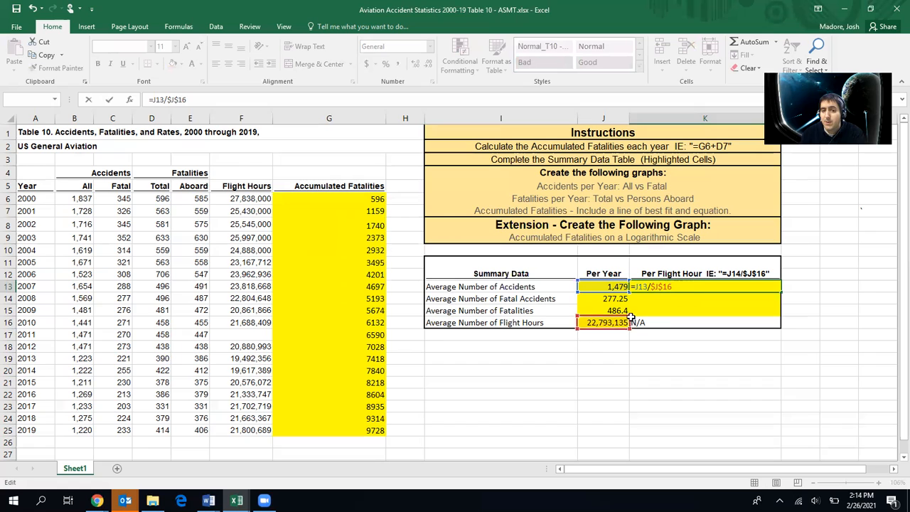
key(Return)
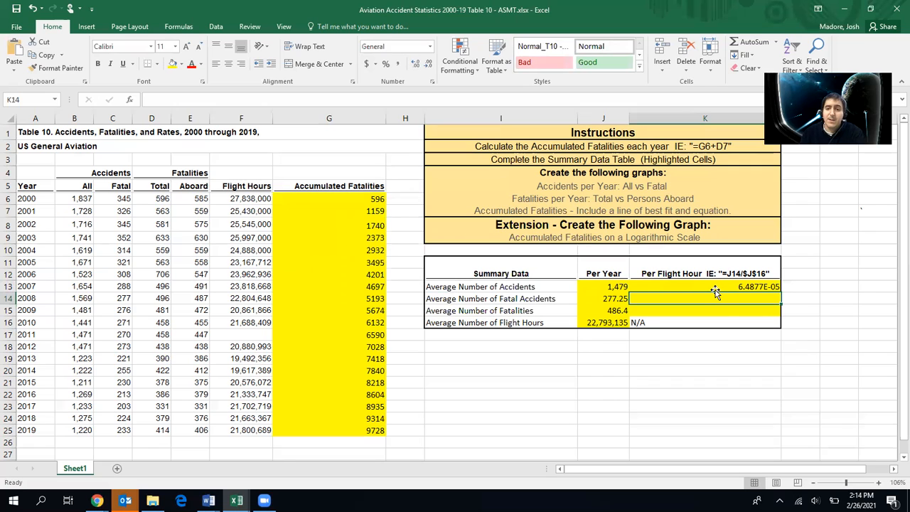
- Copy the K13 formula down through K15 and check the copied formula in K14
click(777, 287)
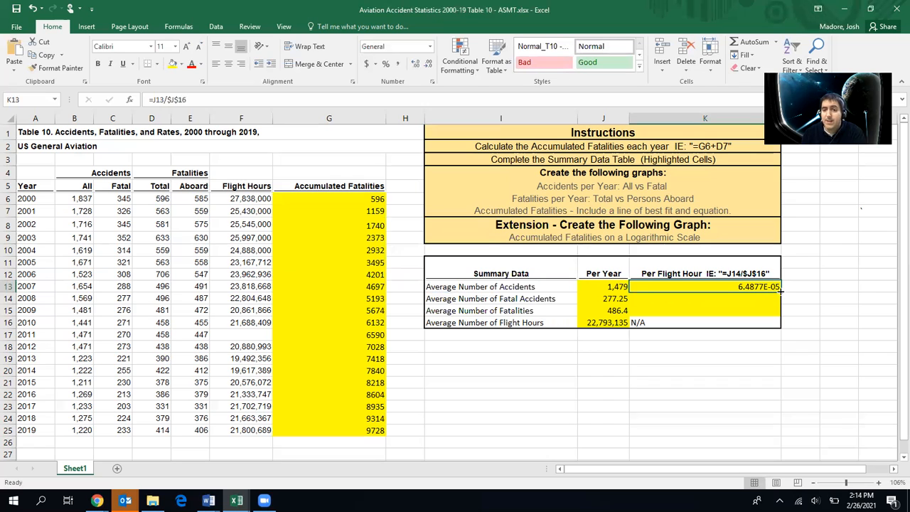
drag(781, 288, 780, 315)
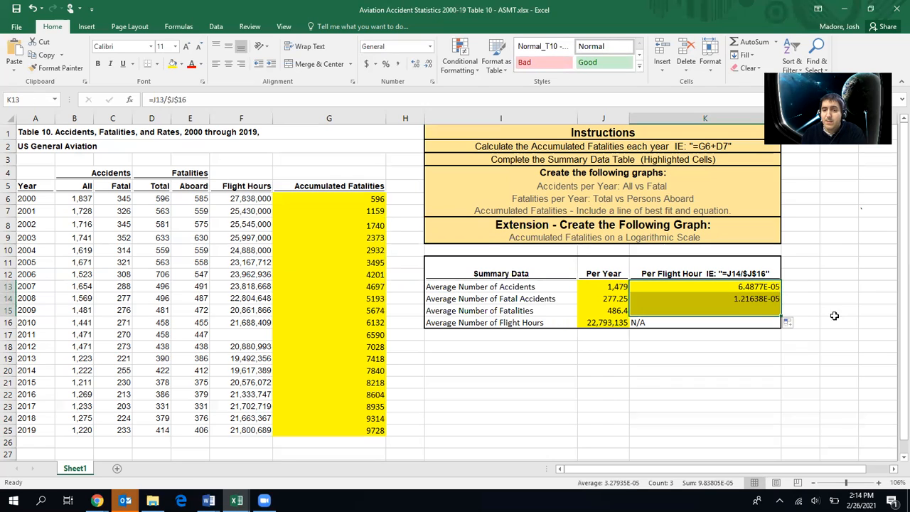
click(739, 363)
click(696, 302)
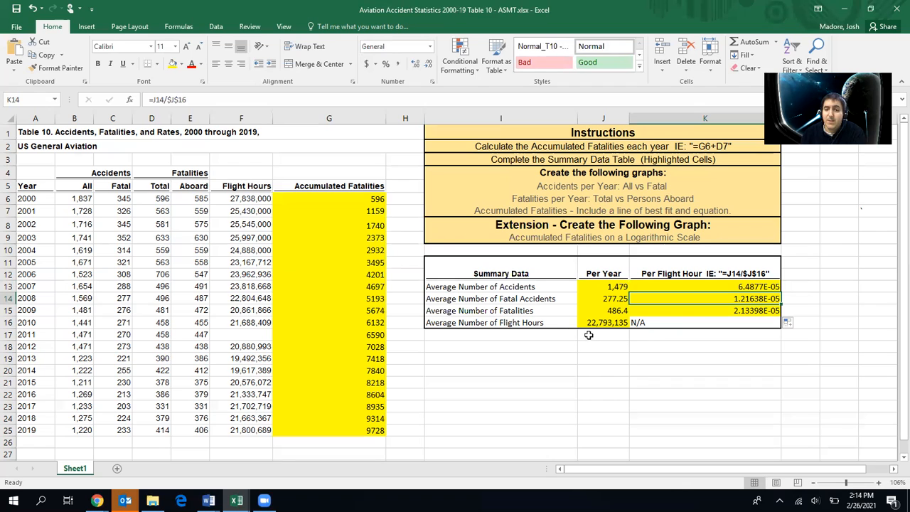
click(625, 344)
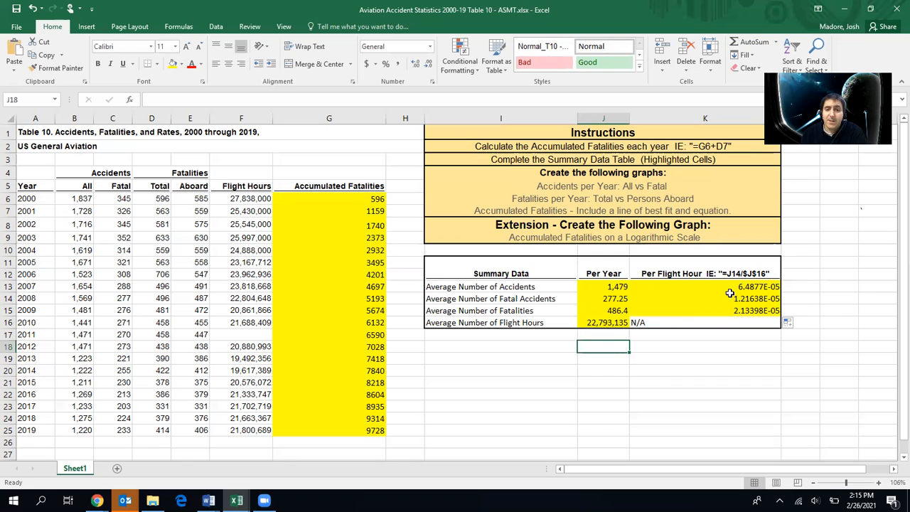
click(831, 351)
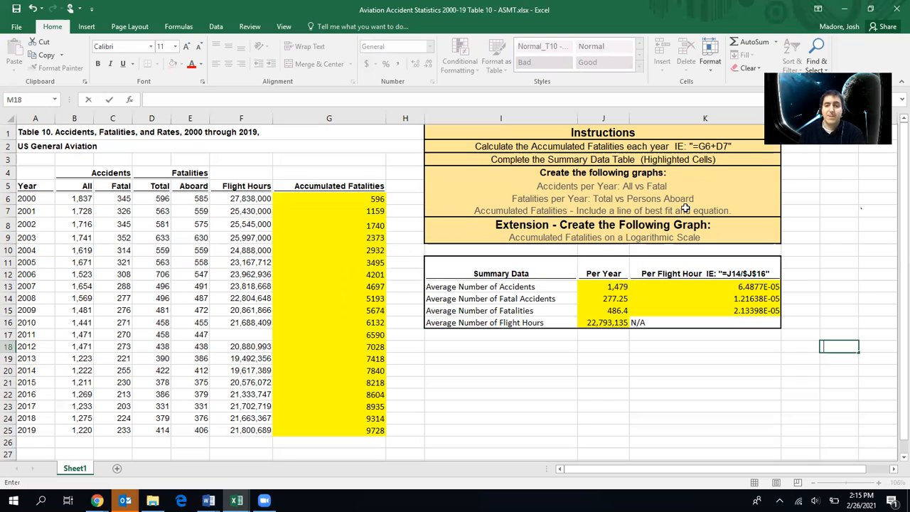
click(450, 356)
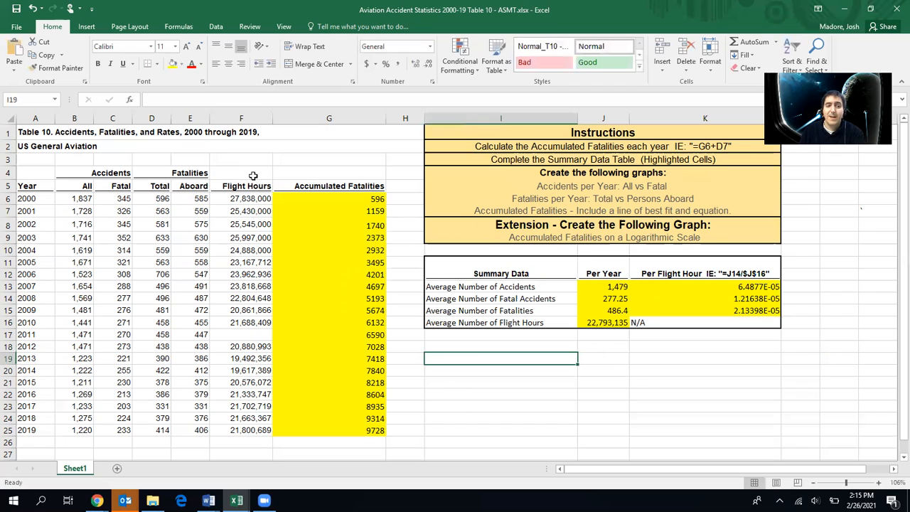
- Insert a scatter chart with smooth lines and markers from the Year, All and Fatal accident data in A5:C25
drag(33, 186, 128, 430)
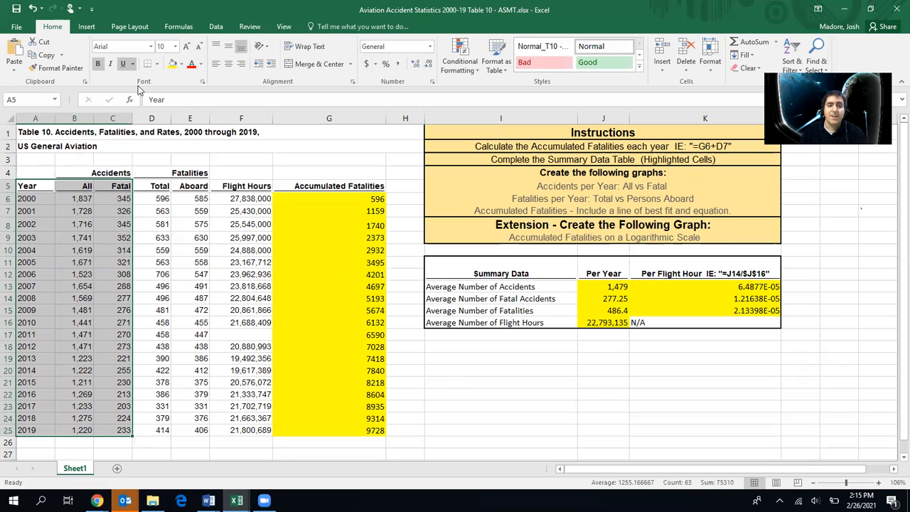
click(84, 29)
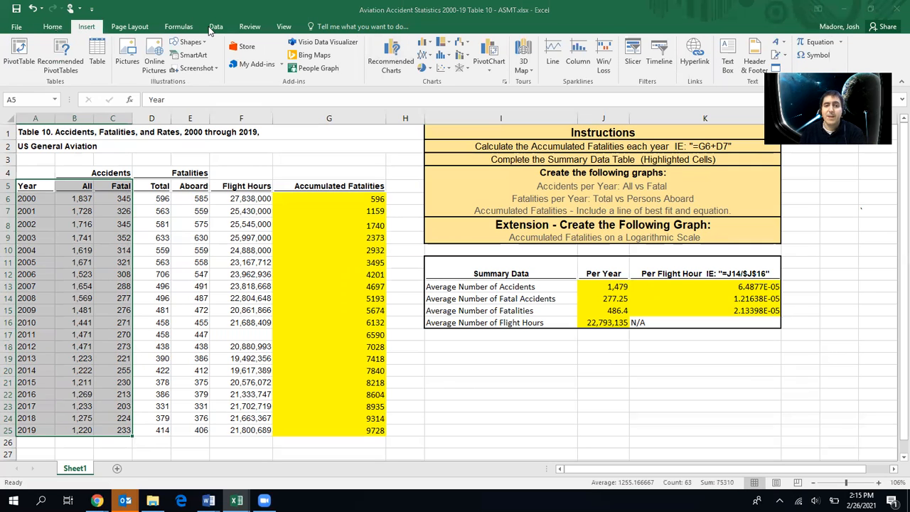
click(444, 69)
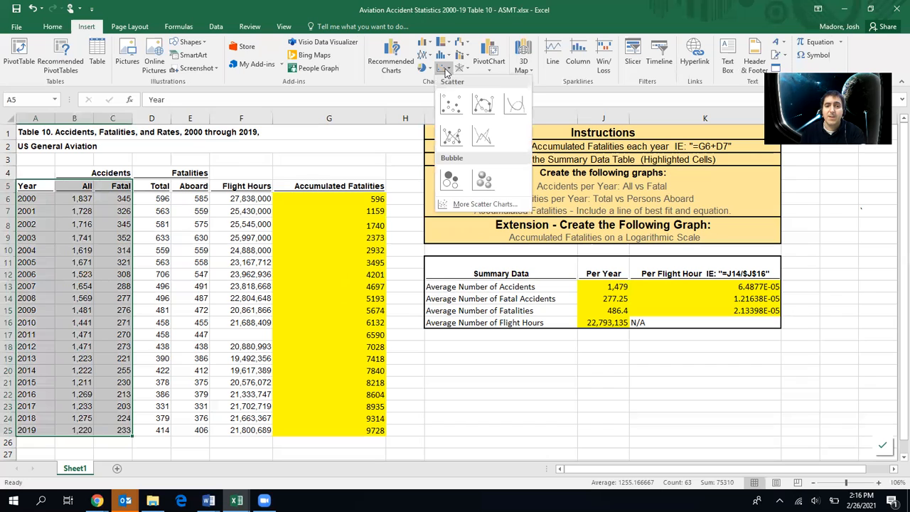
click(478, 107)
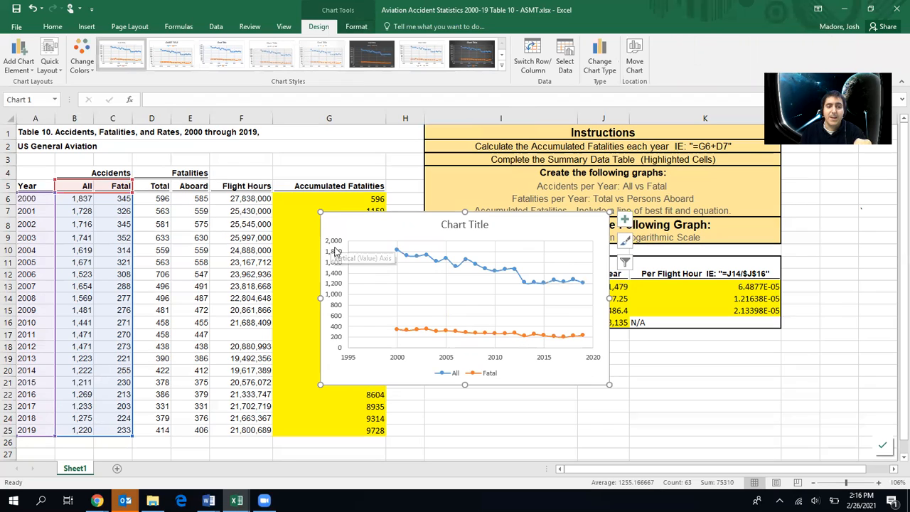
- Apply the quick layout with axis titles and a side legend, and move the chart below the instructions box
click(50, 65)
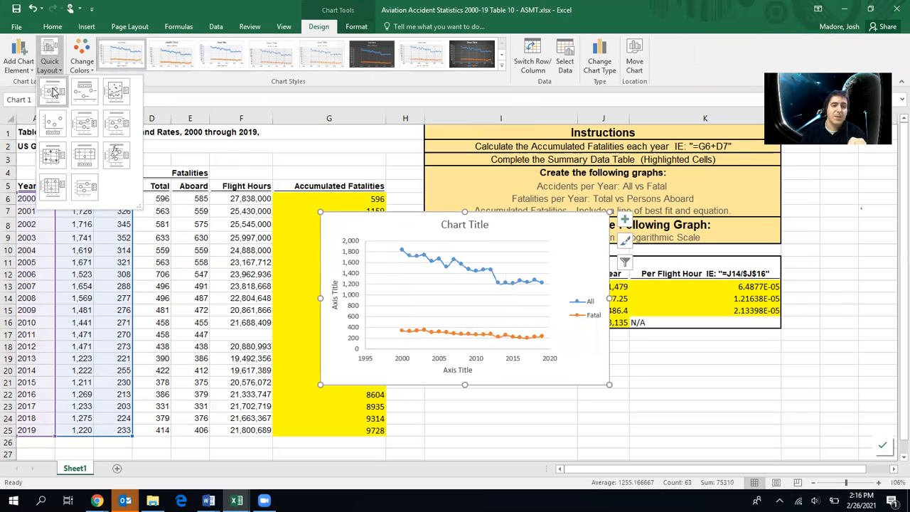
click(53, 92)
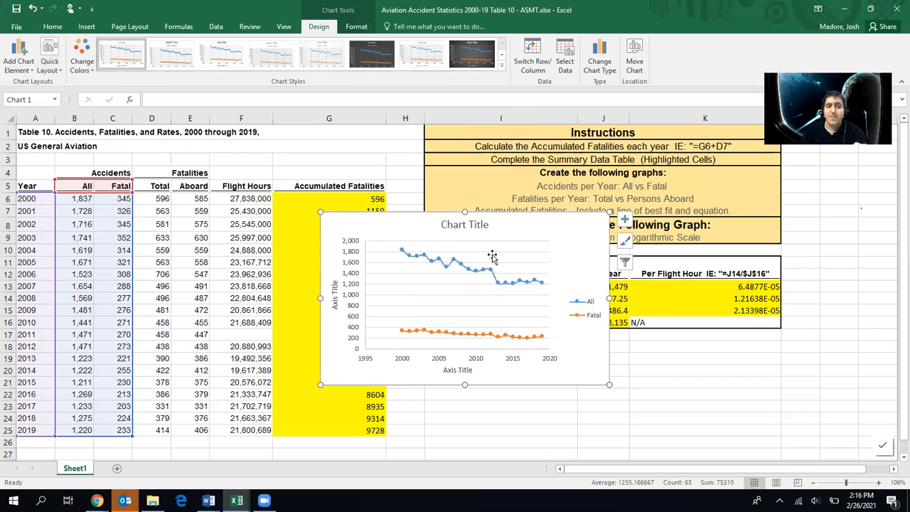
drag(524, 227, 624, 279)
- Set the chart's horizontal axis title to "Years"
double_click(561, 420)
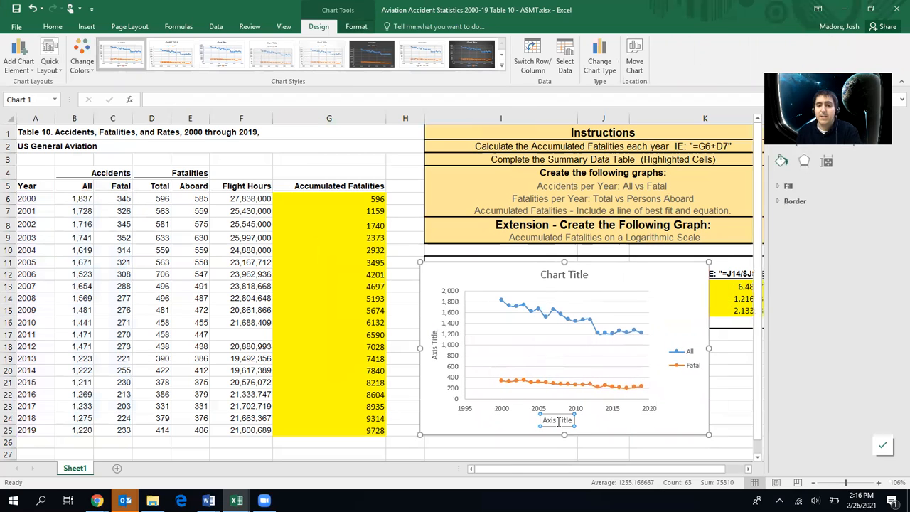
double_click(559, 422)
double_click(551, 421)
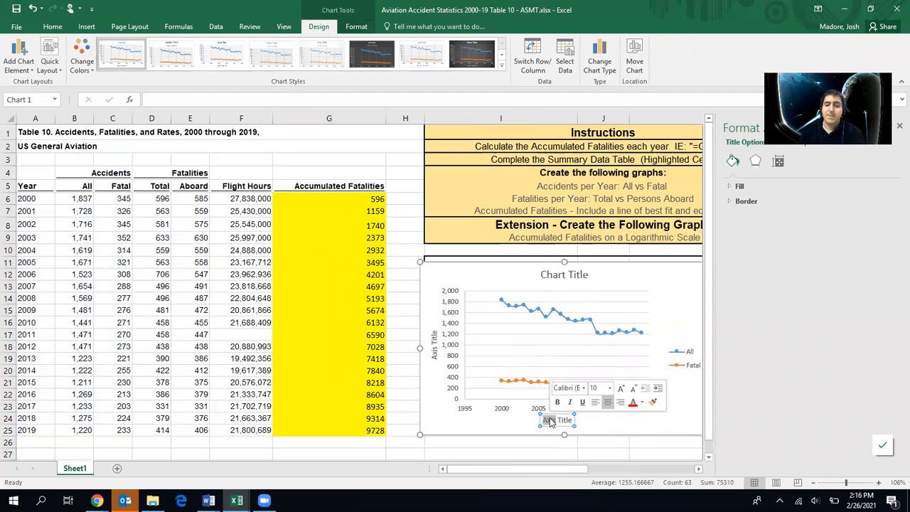
triple_click(550, 421)
text(Y)
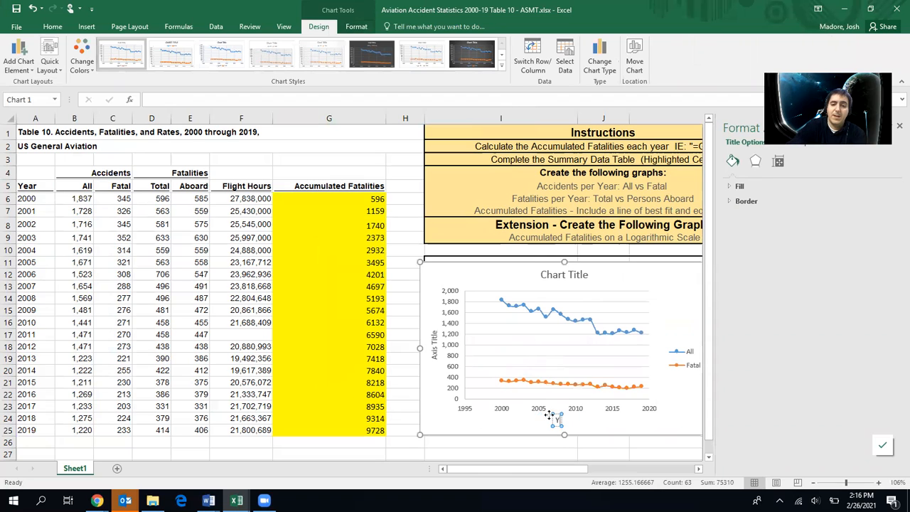
text(ears)
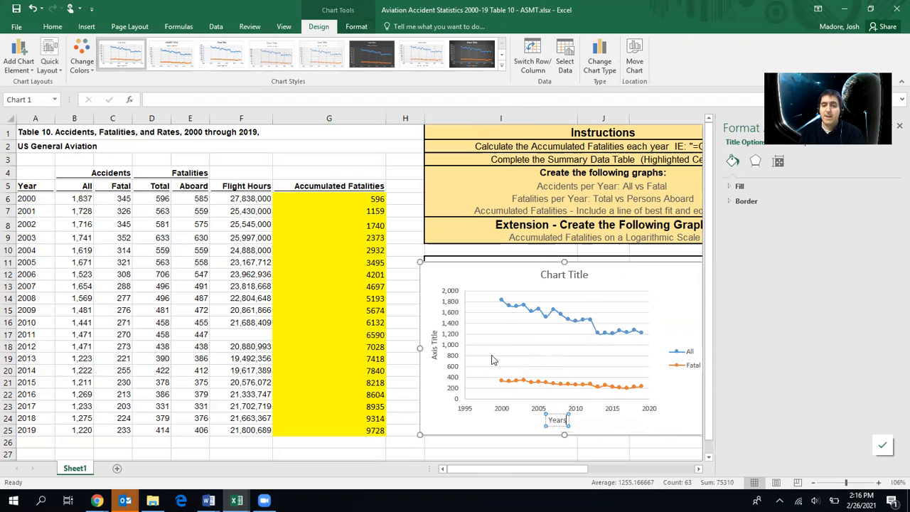
- Set the chart's vertical axis title to "Accidents"
click(431, 351)
double_click(431, 352)
triple_click(431, 351)
text(Accidents)
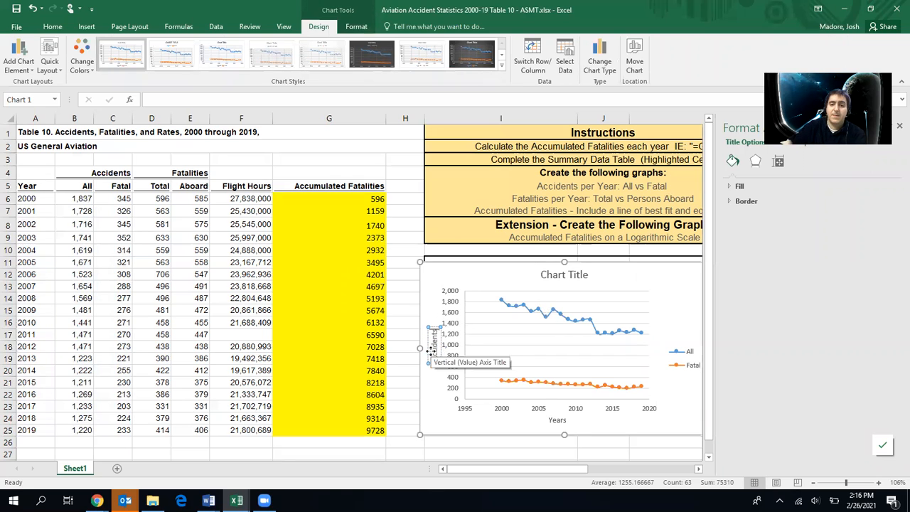
- Set the chart title to "Accidents per Year: All vs Fatal"
click(542, 274)
triple_click(553, 274)
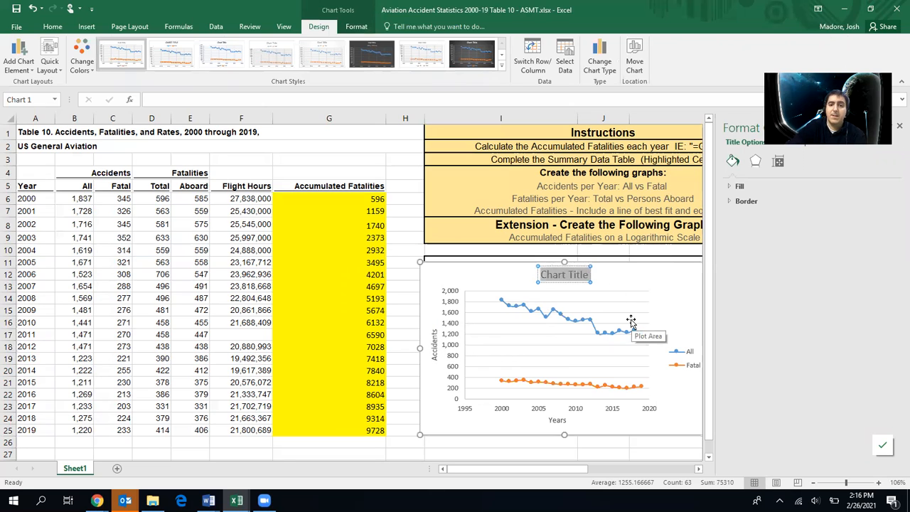
text(Accident)
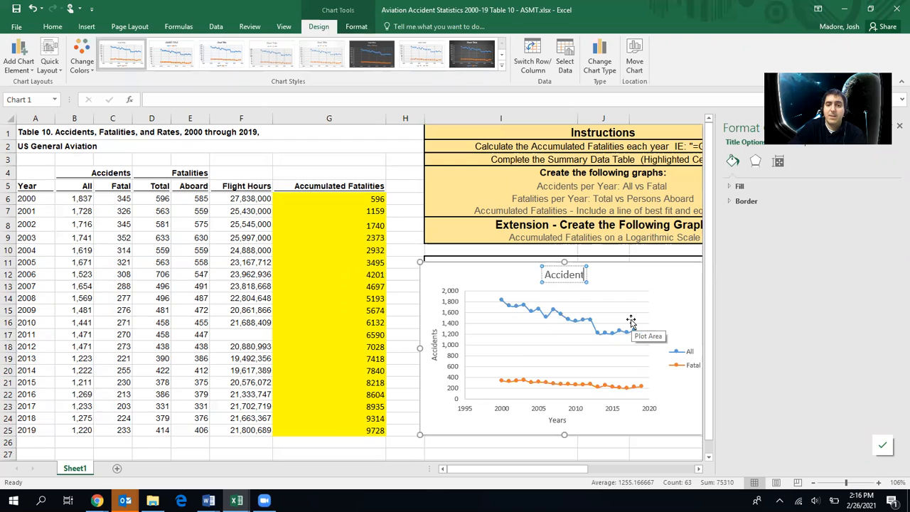
text(s per Year)
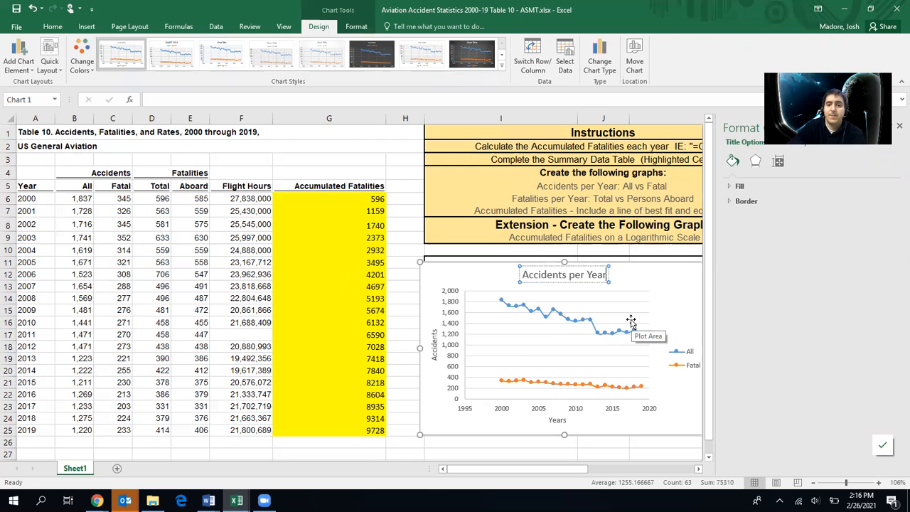
text(: All vs Fatal)
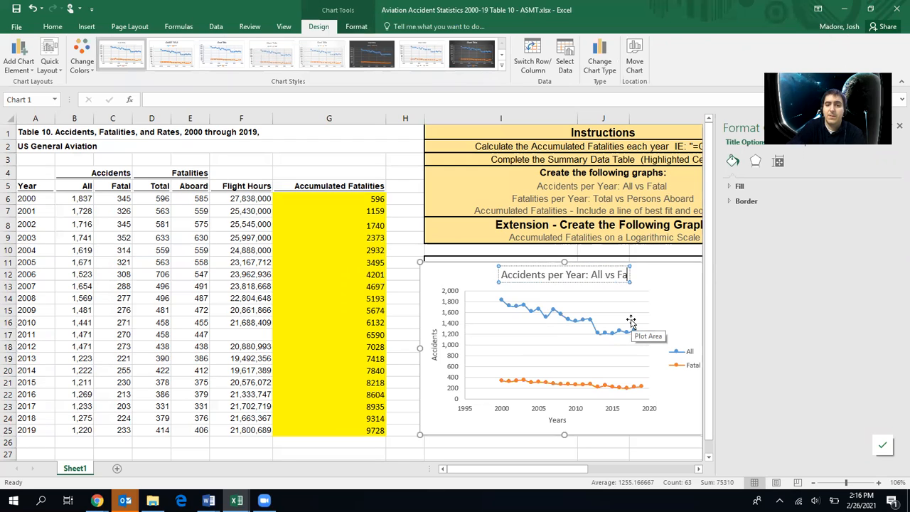
- Move the "Accidents per Year: All vs Fatal" chart to the empty rows directly below the data table, starting at row 26
key(Escape)
key(Escape)
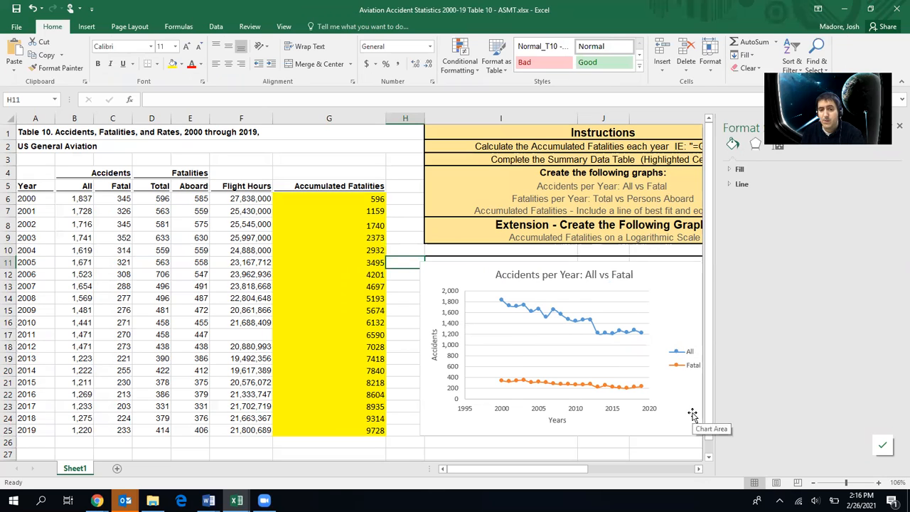
drag(667, 284, 663, 363)
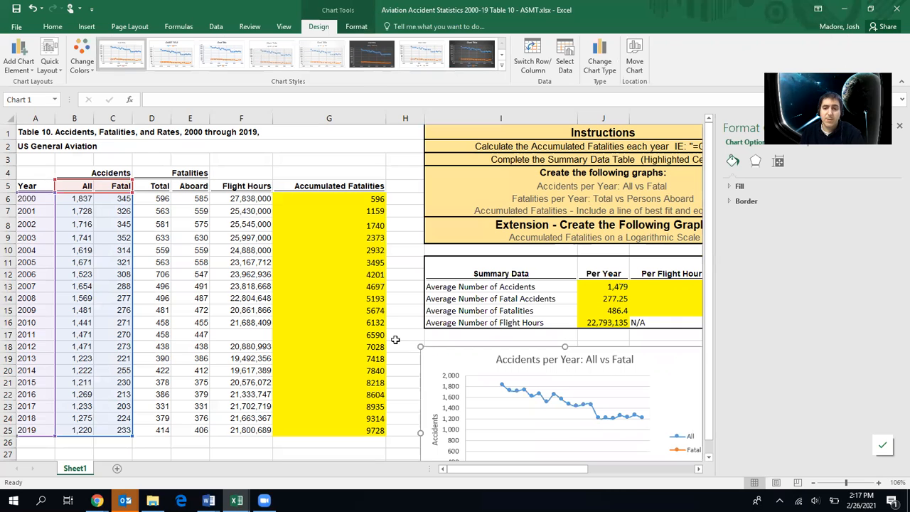
drag(438, 357, 43, 399)
scroll(498, 359, up, 2)
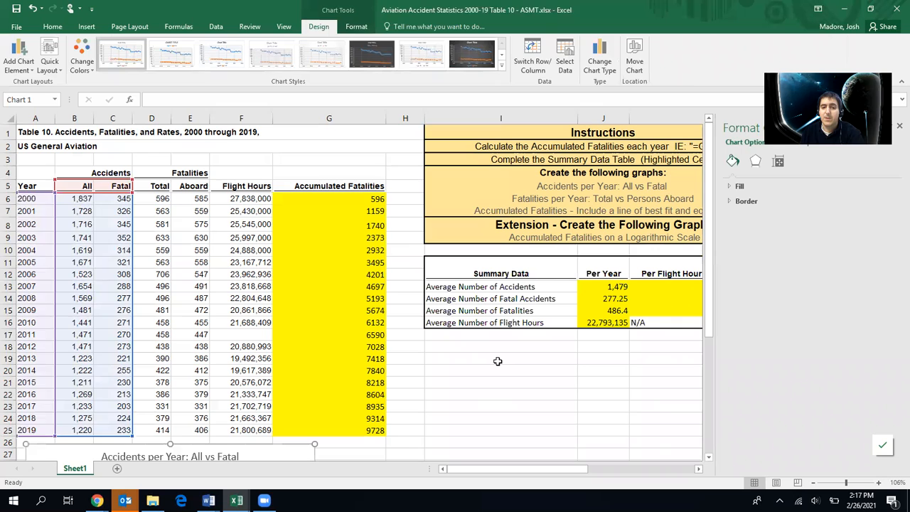
click(496, 357)
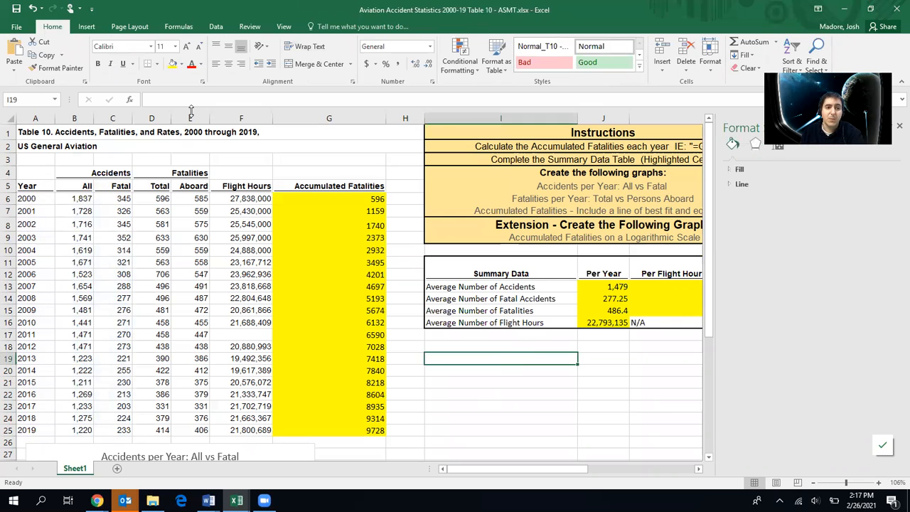
- Insert a scatter chart with smooth lines and markers from the Year, Total and Aboard fatalities columns, rows 5 to 25
drag(27, 185, 29, 431)
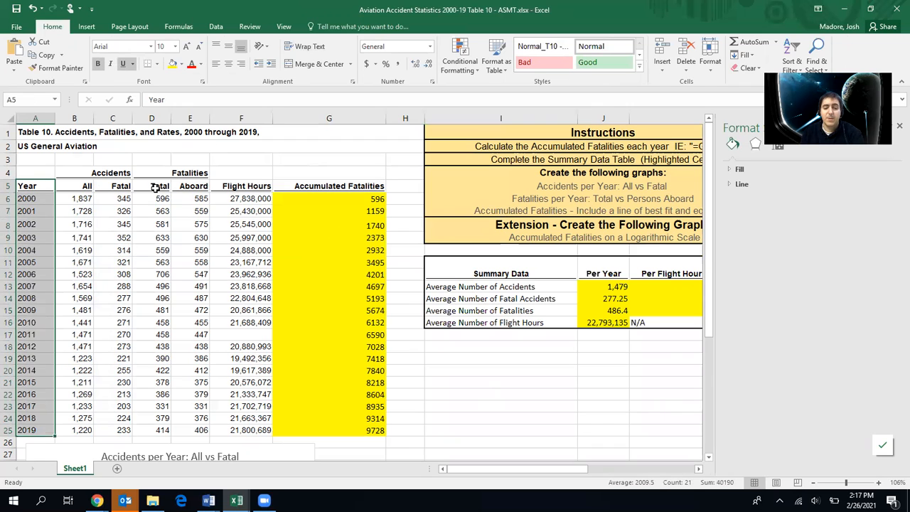
drag(160, 186, 185, 427)
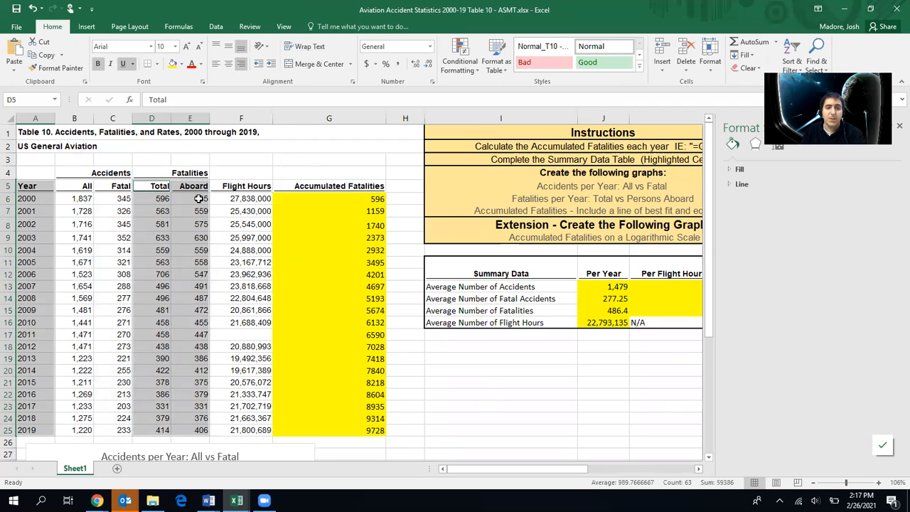
click(87, 26)
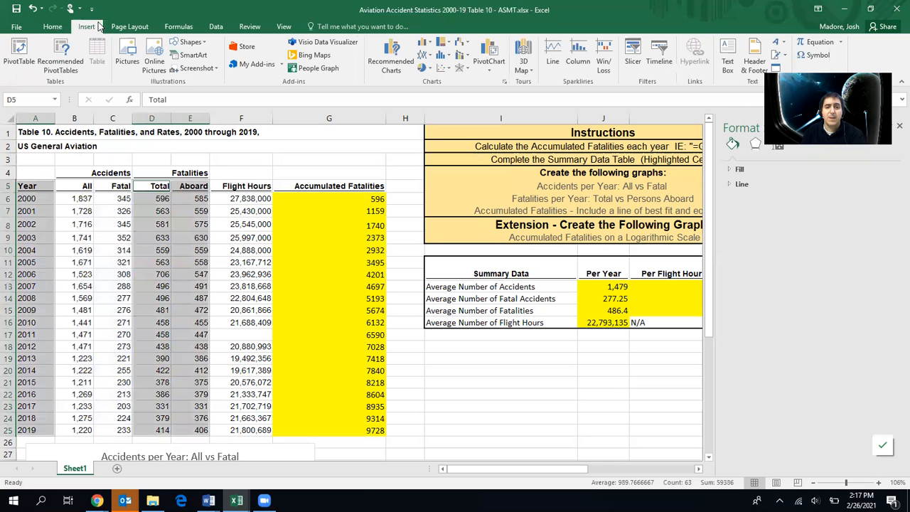
click(445, 69)
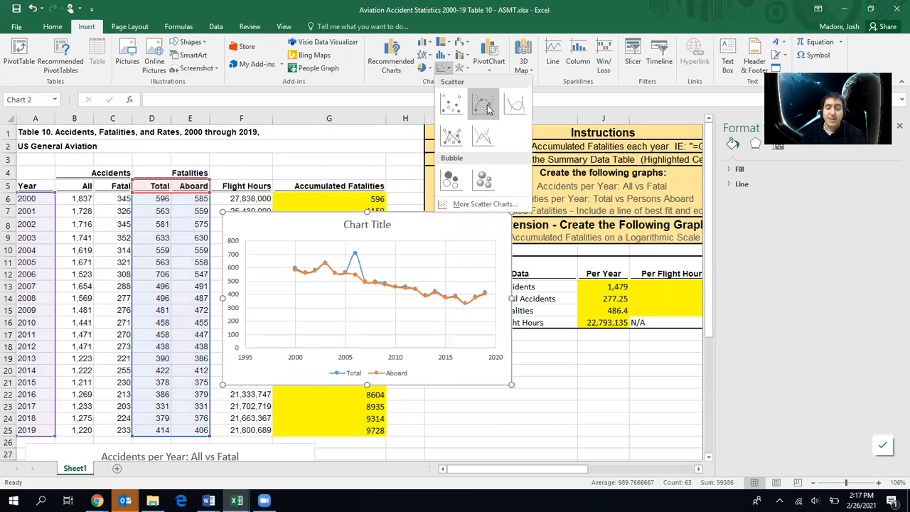
click(487, 107)
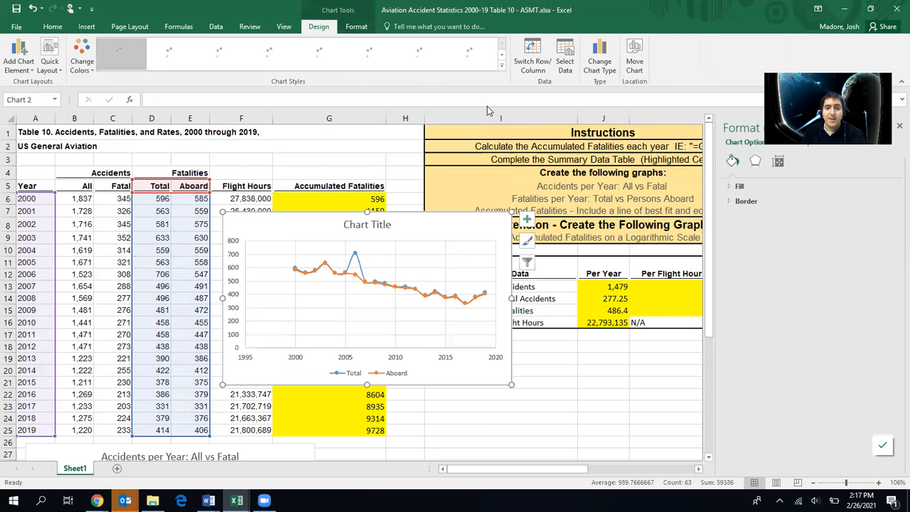
- Apply the quick layout with axis titles and a side legend to the fatalities chart, and title its horizontal axis "Years"
click(49, 74)
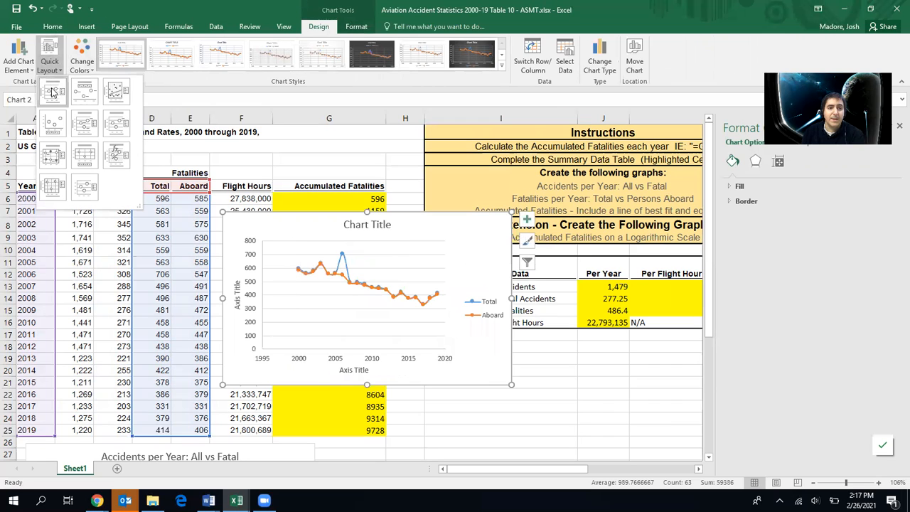
click(55, 93)
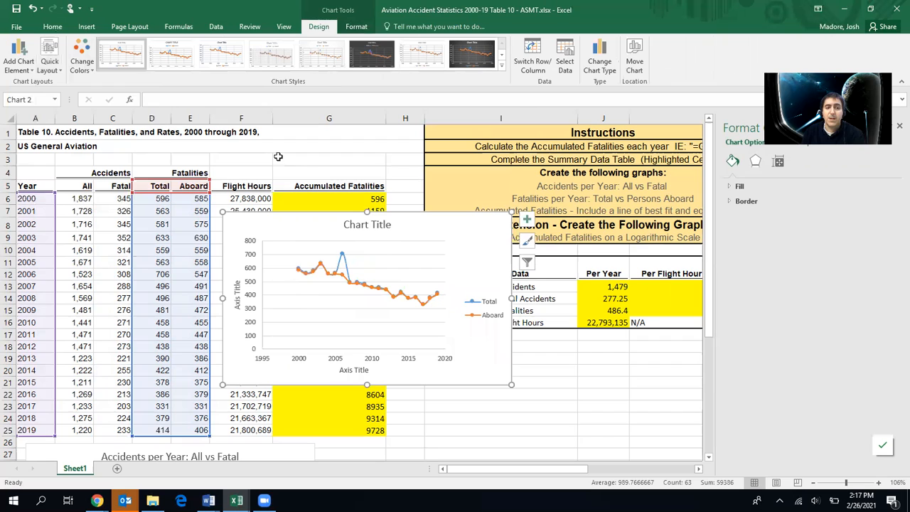
click(352, 369)
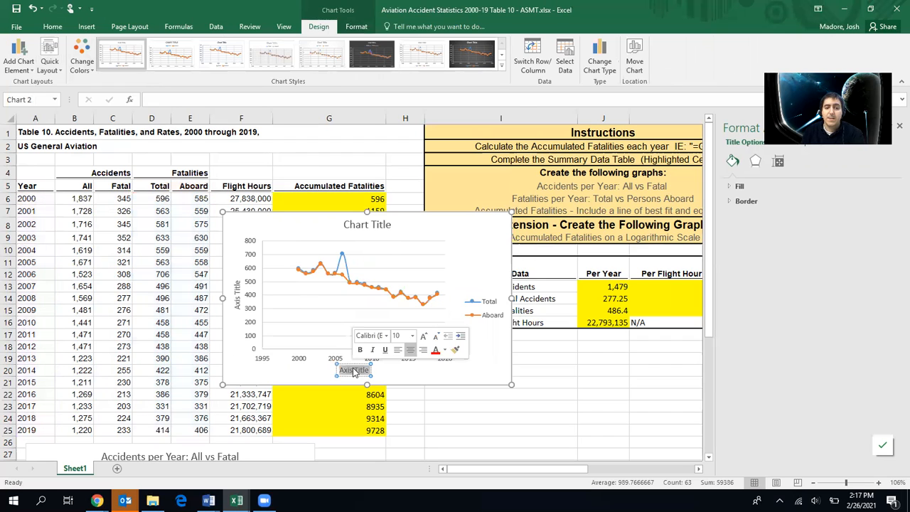
text(Years)
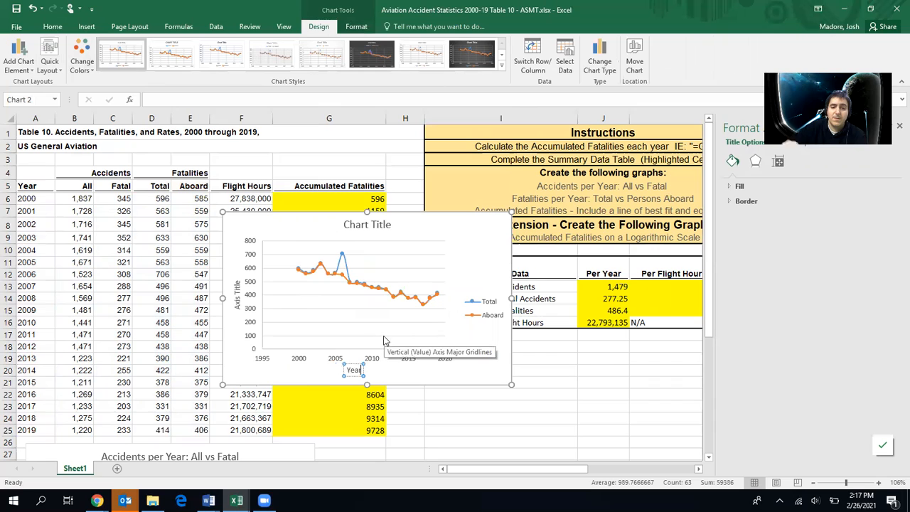
- Set the vertical axis title of the Total and Aboard chart to "Fatalities"
click(237, 295)
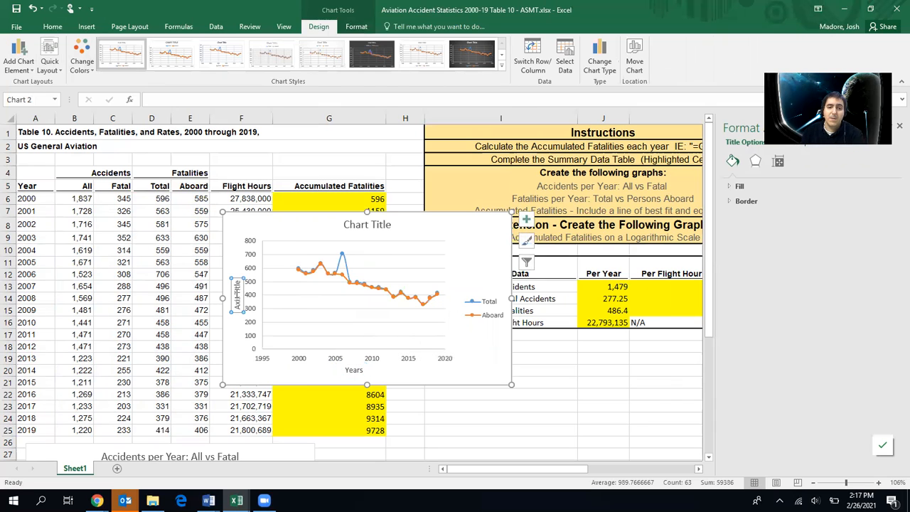
triple_click(237, 297)
text(Fatal)
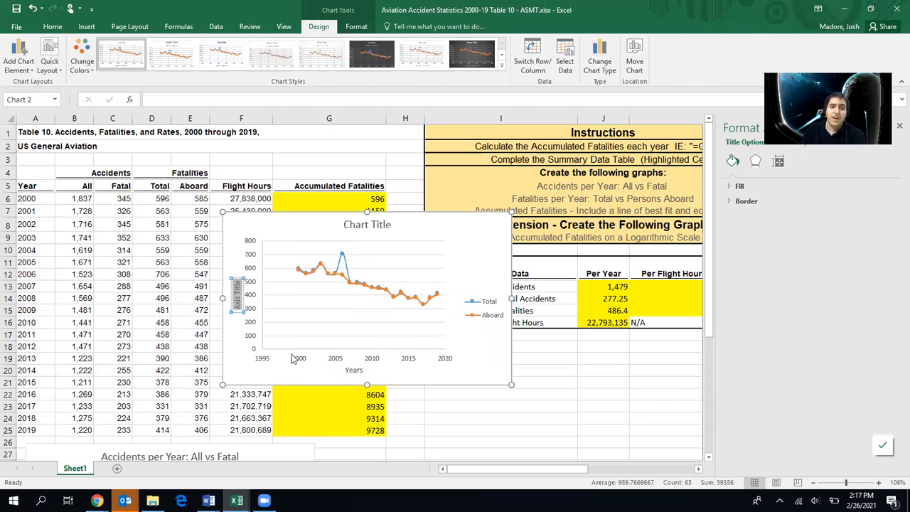
text(ities)
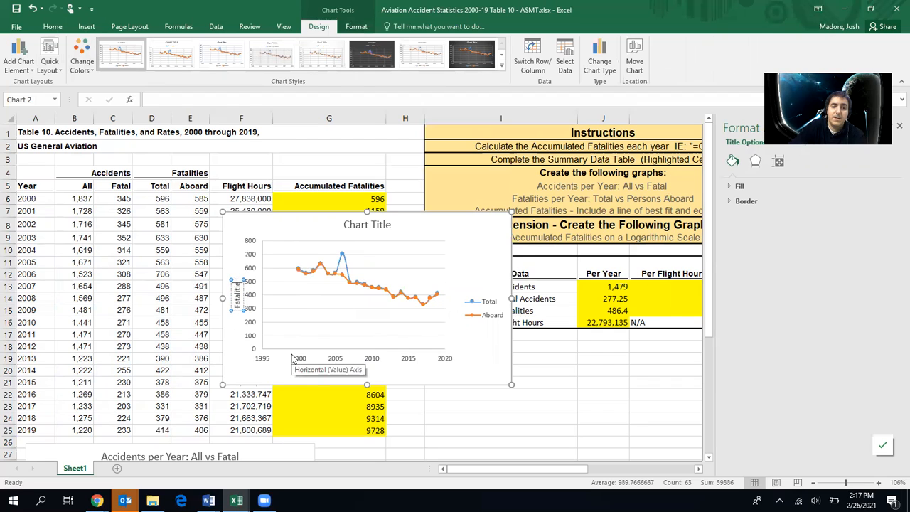
- Set the new chart's title to "Fatalities per Year: Total vs Persons Aboard"
click(352, 224)
double_click(352, 225)
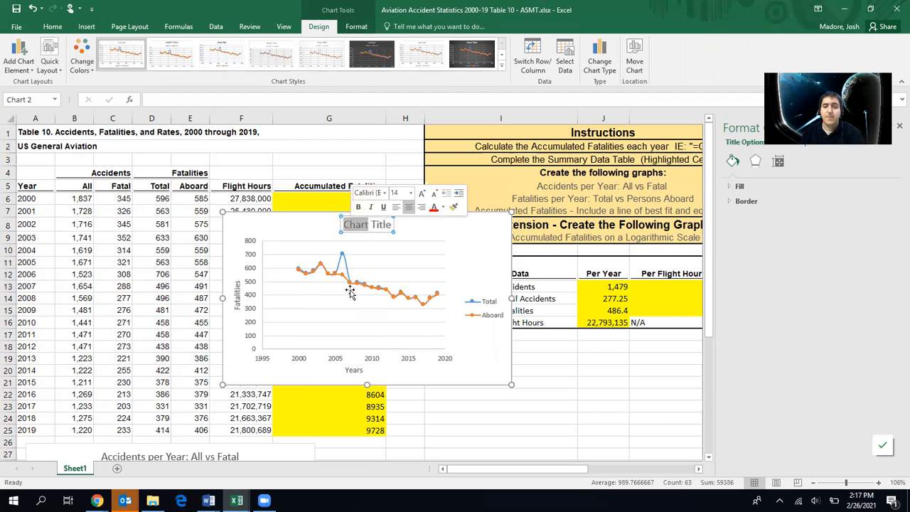
double_click(361, 227)
click(361, 226)
drag(384, 222, 304, 226)
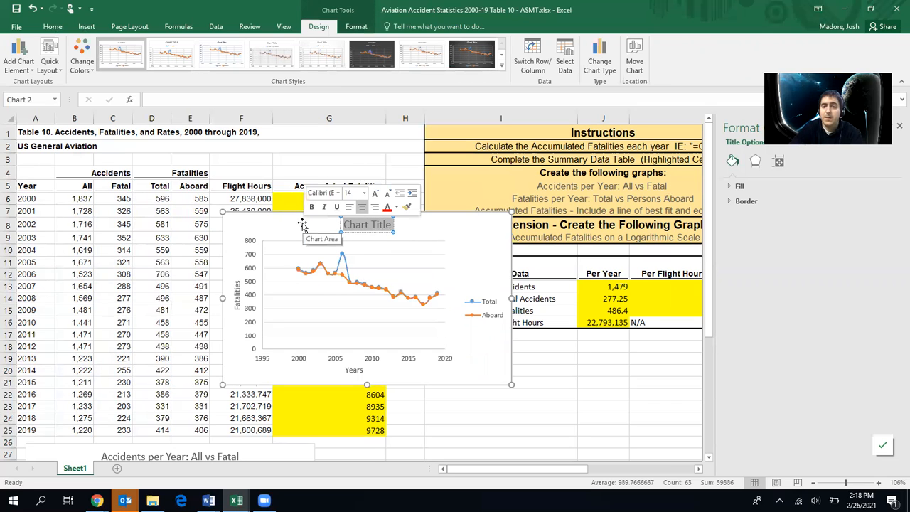
text(Fatalities)
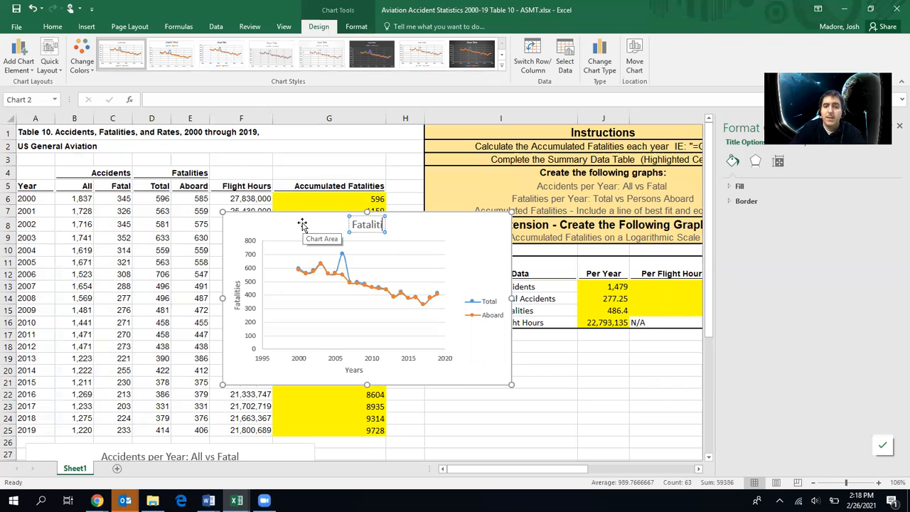
text( per)
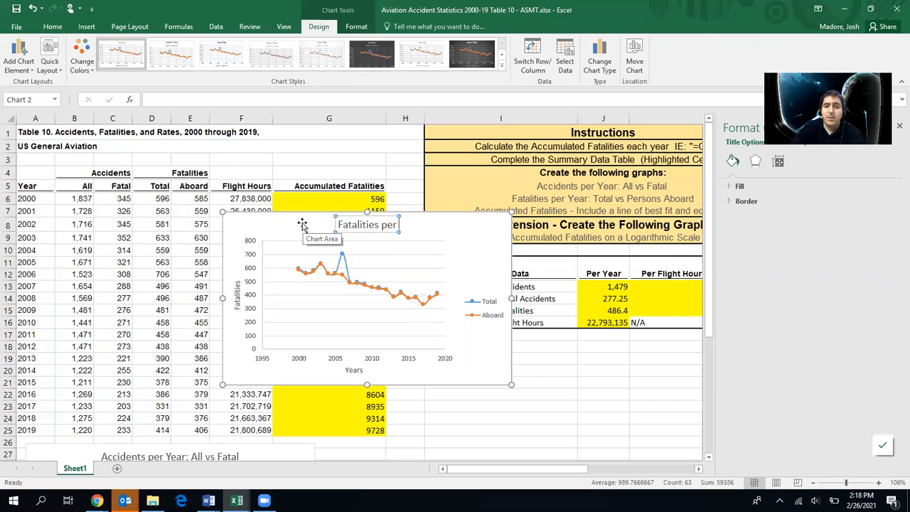
text( Year: T)
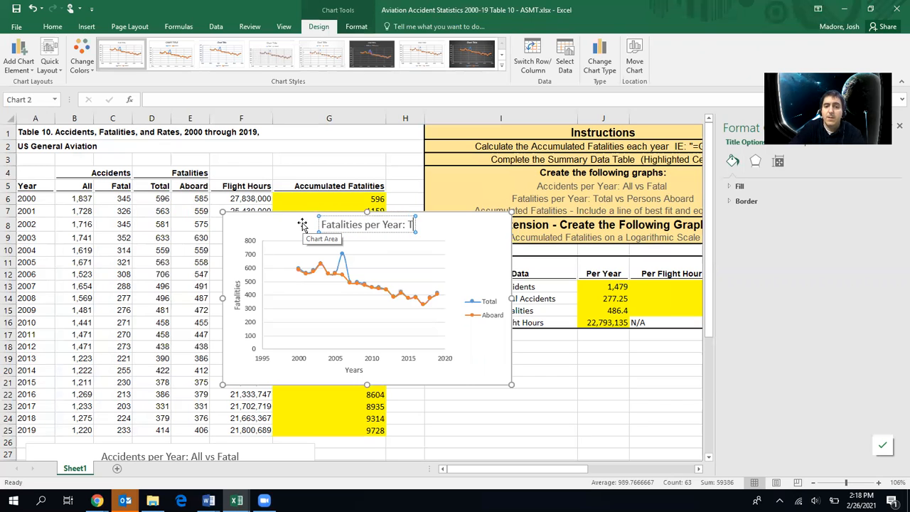
text(otal vs Persons Aboard)
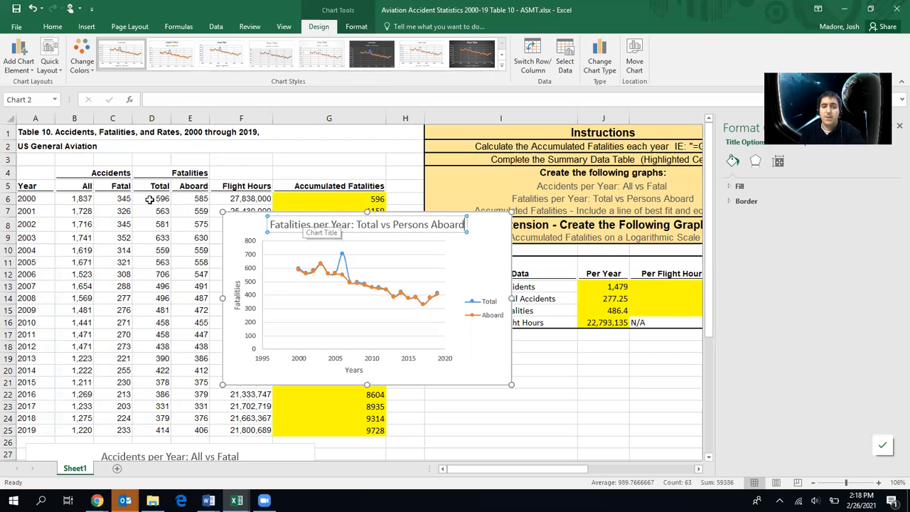
click(538, 385)
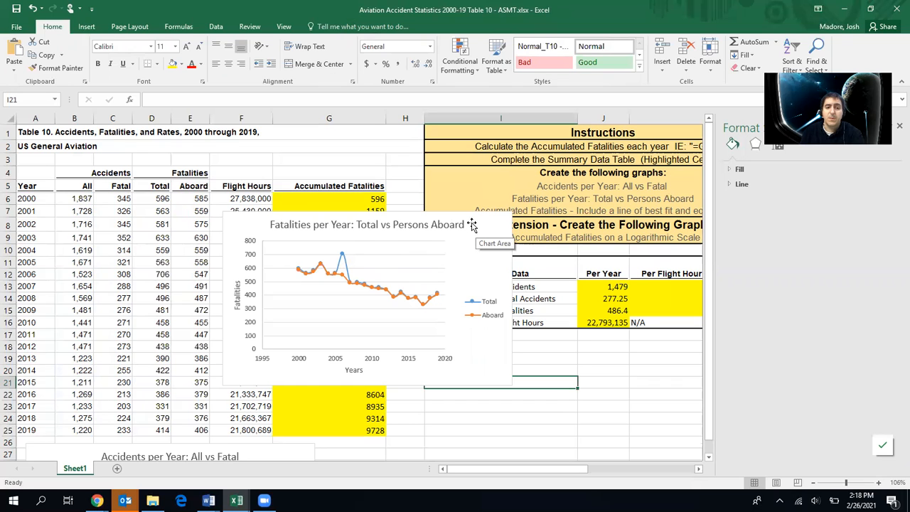
- Move the fatalities per year chart below the data, beside the accidents per year chart
drag(474, 223, 578, 455)
click(530, 369)
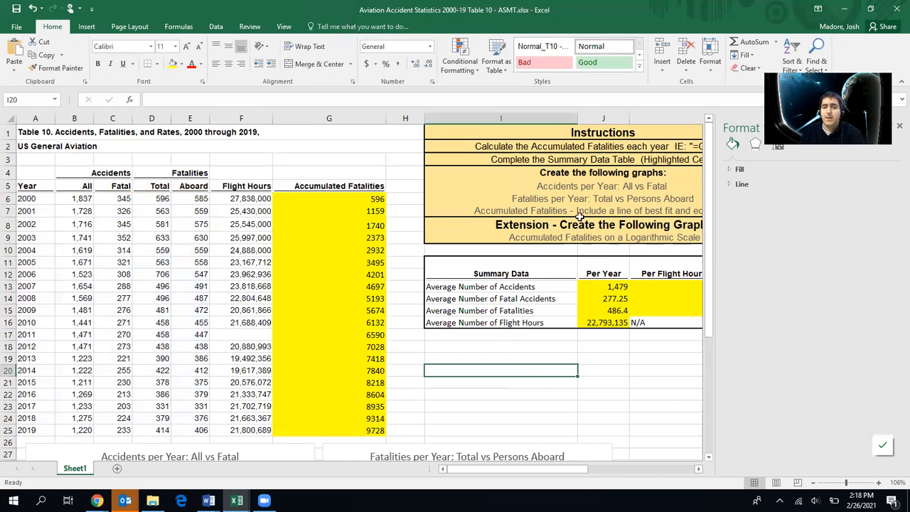
- Insert a scatter chart with smooth lines and markers from the Year and Accumulated Fatalities columns, rows 5 to 25
click(470, 208)
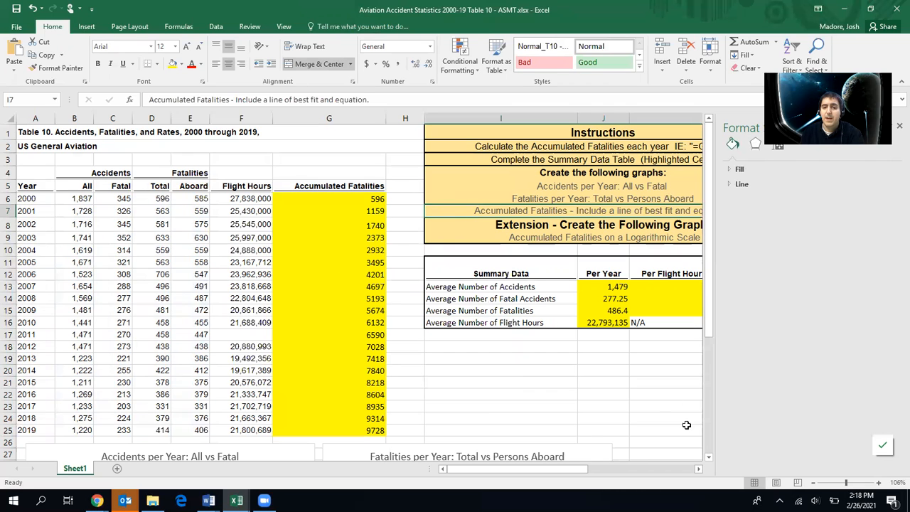
drag(577, 472, 559, 472)
drag(24, 186, 23, 431)
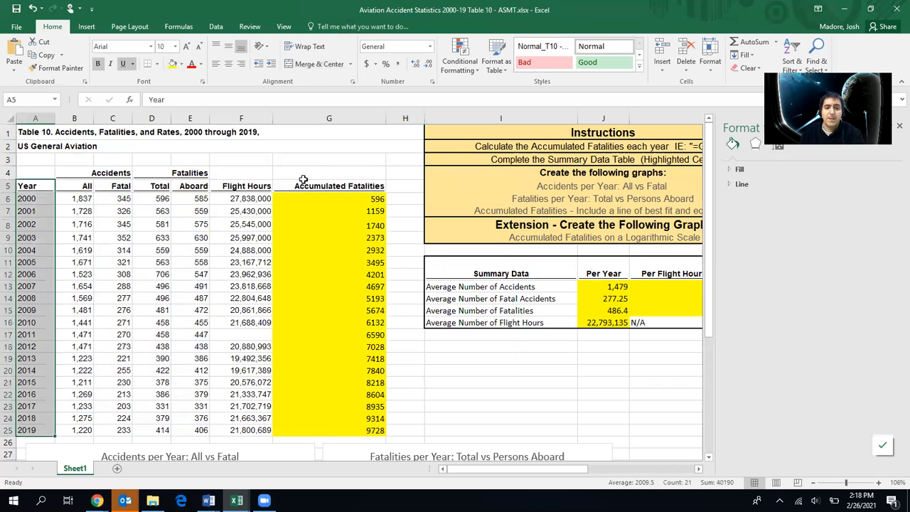
drag(332, 184, 372, 431)
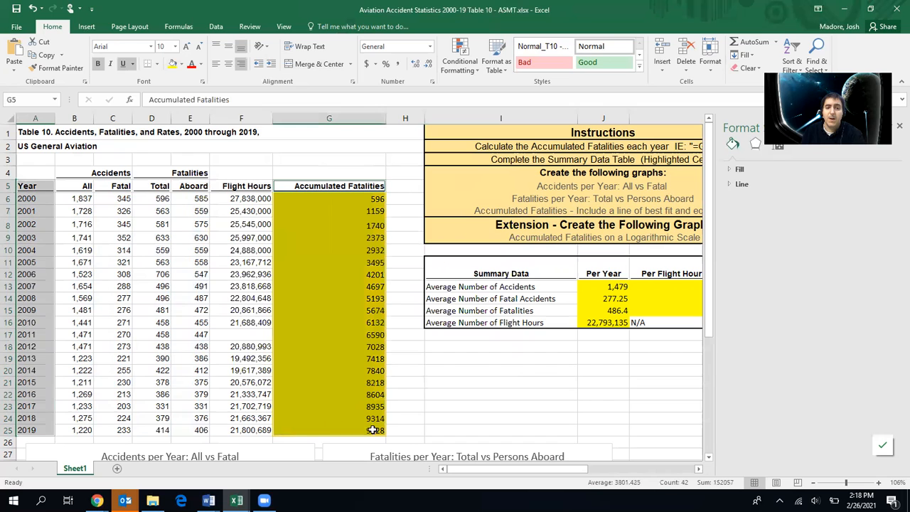
click(87, 27)
click(444, 69)
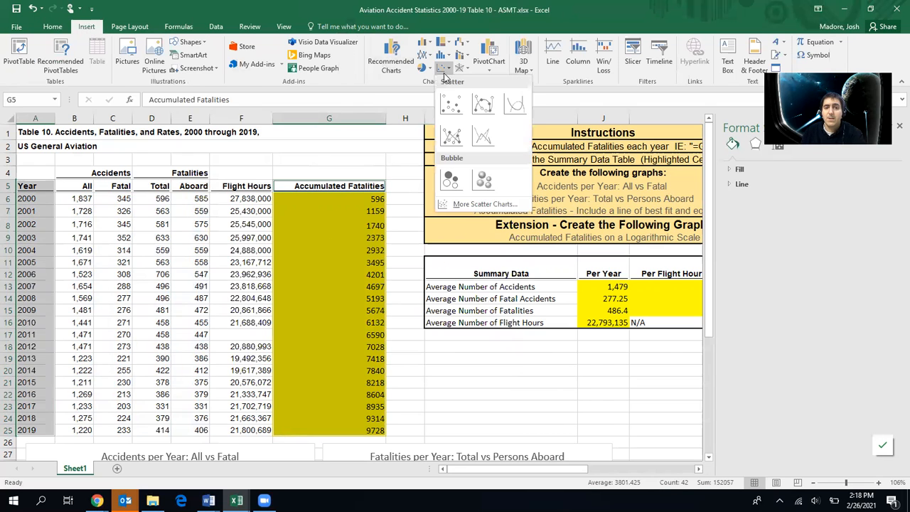
click(484, 108)
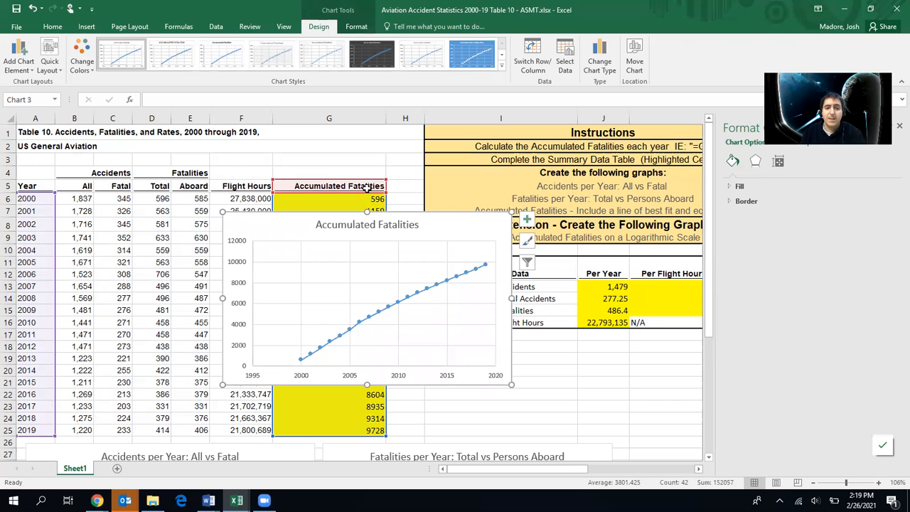
- Apply the quick layout with axis titles, a legend, and a linear trendline with its equation and R² to the Accumulated Fatalities chart
click(51, 64)
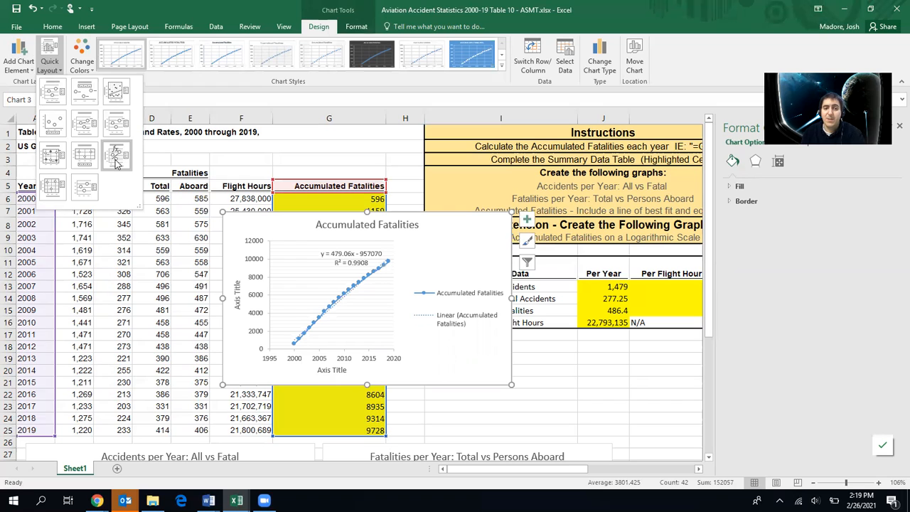
click(115, 162)
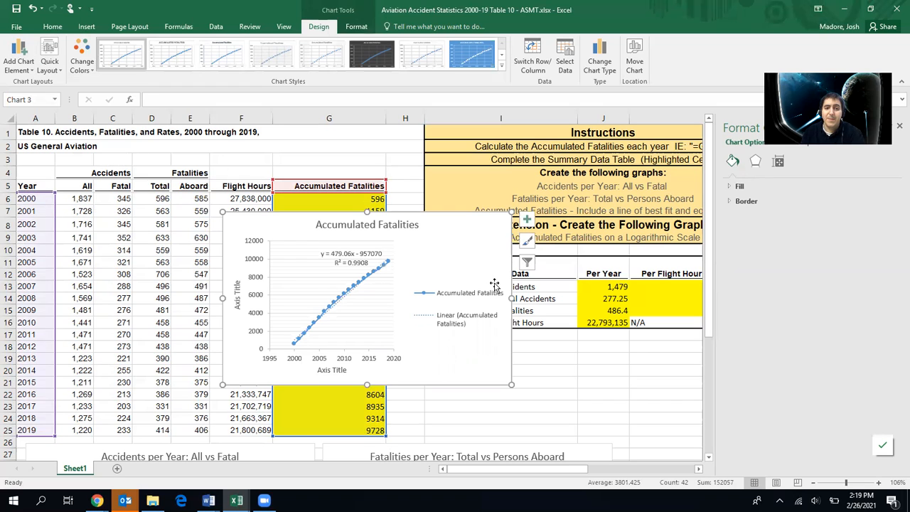
- Set the Accumulated Fatalities chart's horizontal axis title to "Years"
click(329, 371)
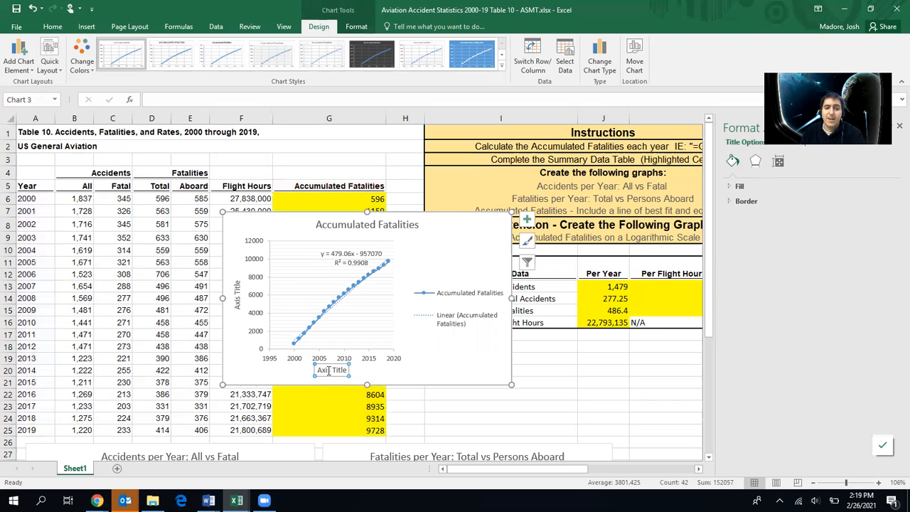
triple_click(328, 371)
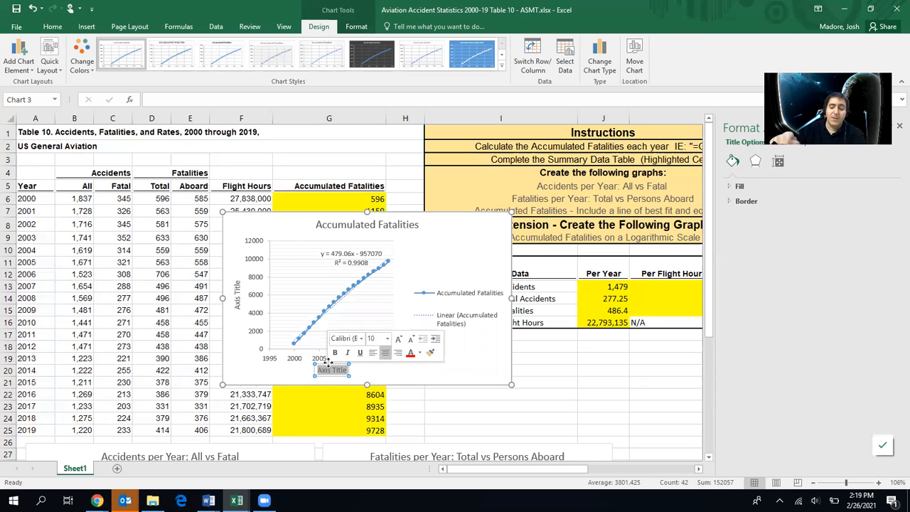
key(Delete)
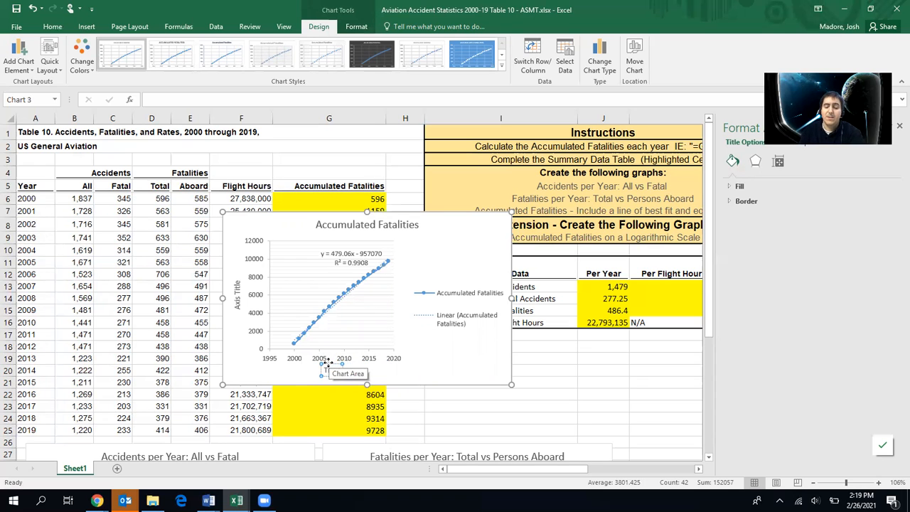
text(Y)
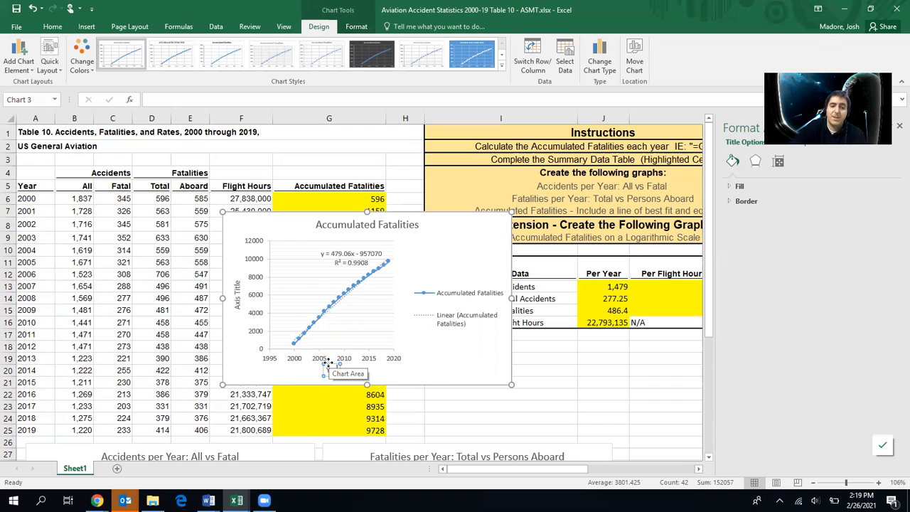
text(ears)
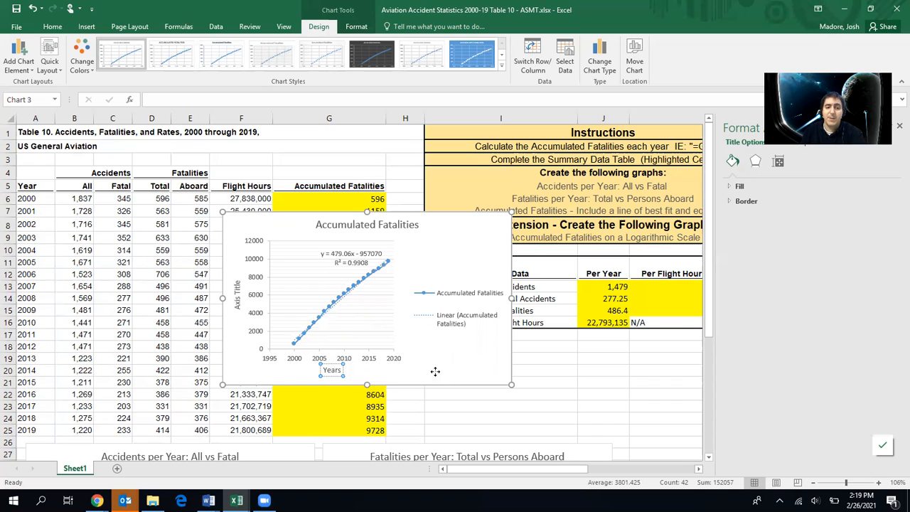
click(434, 370)
- Set the Accumulated Fatalities chart's vertical axis title to "Fatalities"
click(235, 297)
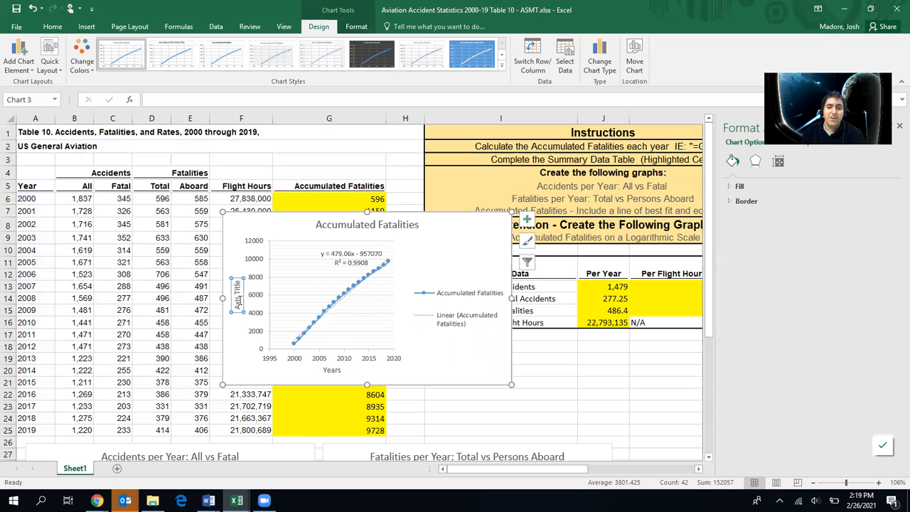
triple_click(237, 298)
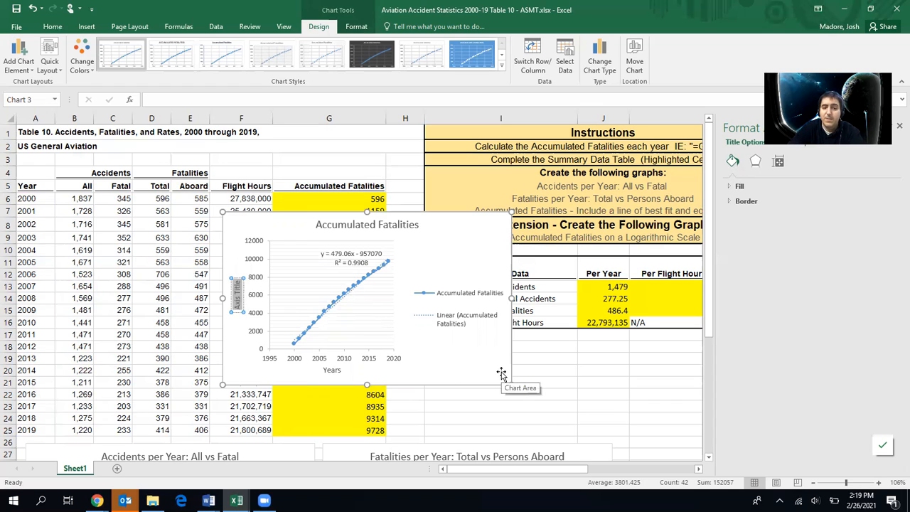
text(Fatalities)
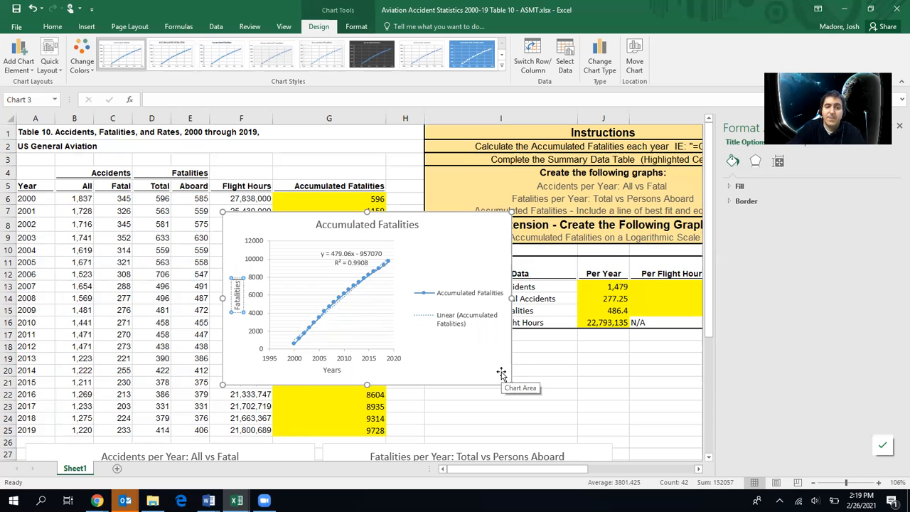
click(527, 361)
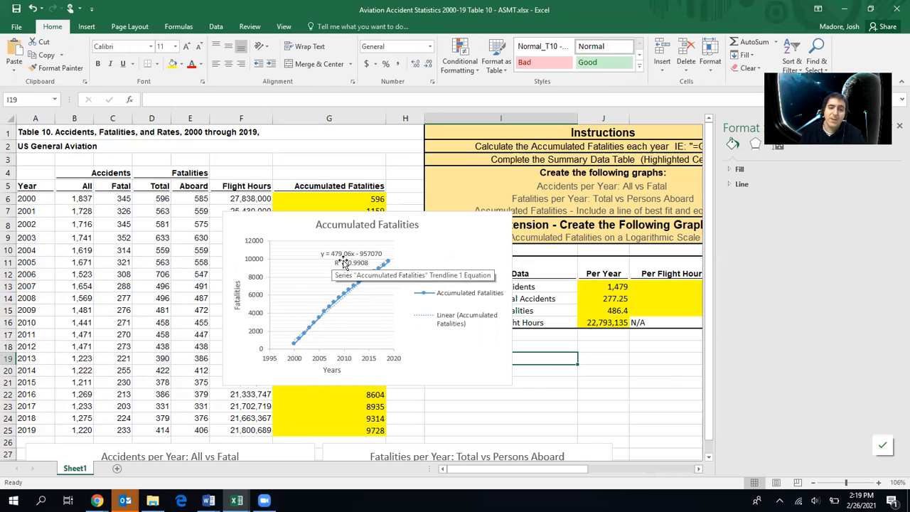
- Move the Accumulated Fatalities chart below the data, to the right of the Fatalities per Year chart
drag(449, 244, 641, 361)
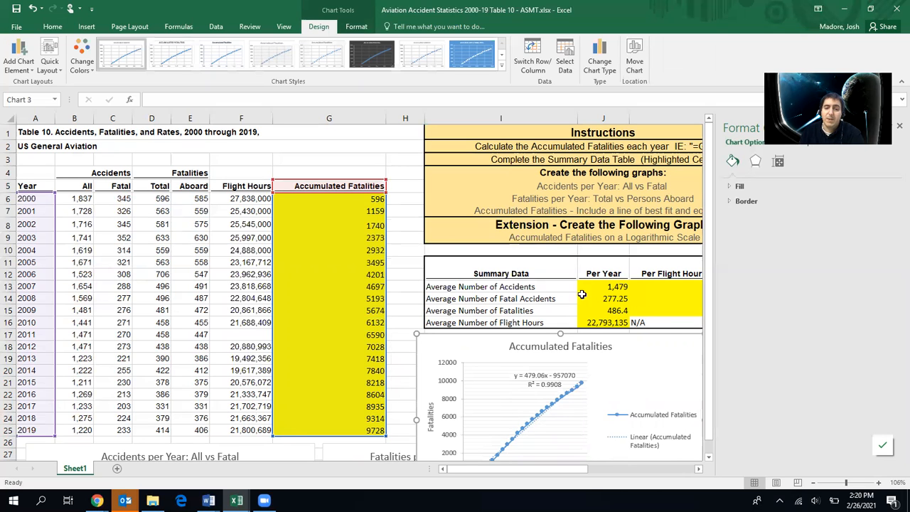
scroll(581, 293, down, 1)
scroll(569, 271, down, 1)
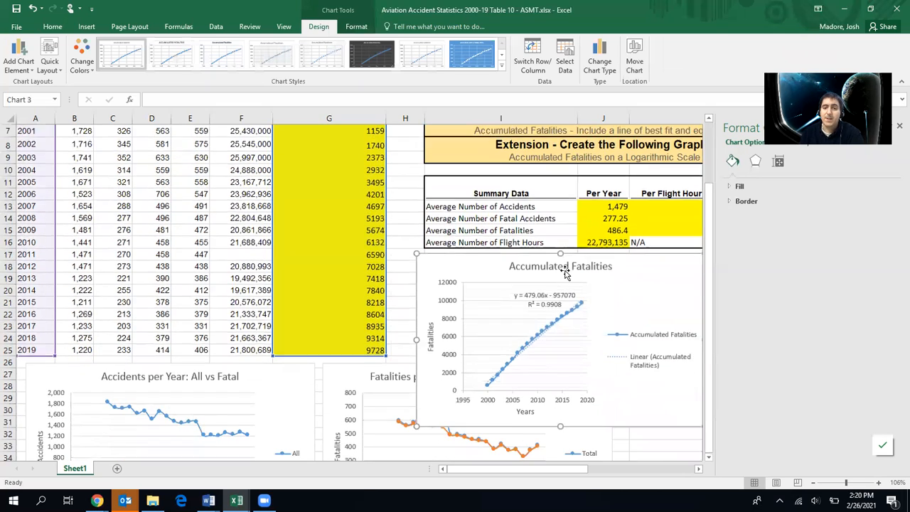
scroll(568, 273, down, 2)
scroll(572, 272, up, 3)
scroll(572, 272, down, 3)
drag(462, 189, 642, 299)
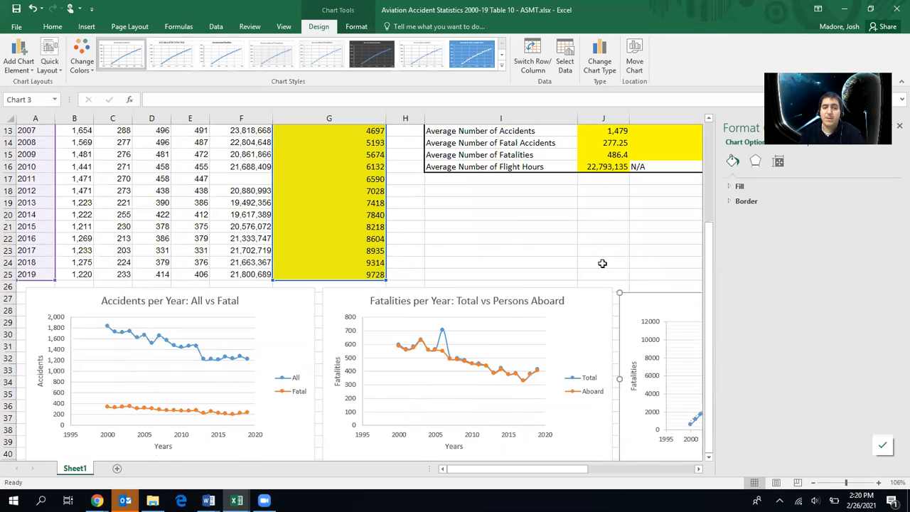
- Review the placed charts, the summary table and the instructions for the extension graph
scroll(602, 264, up, 4)
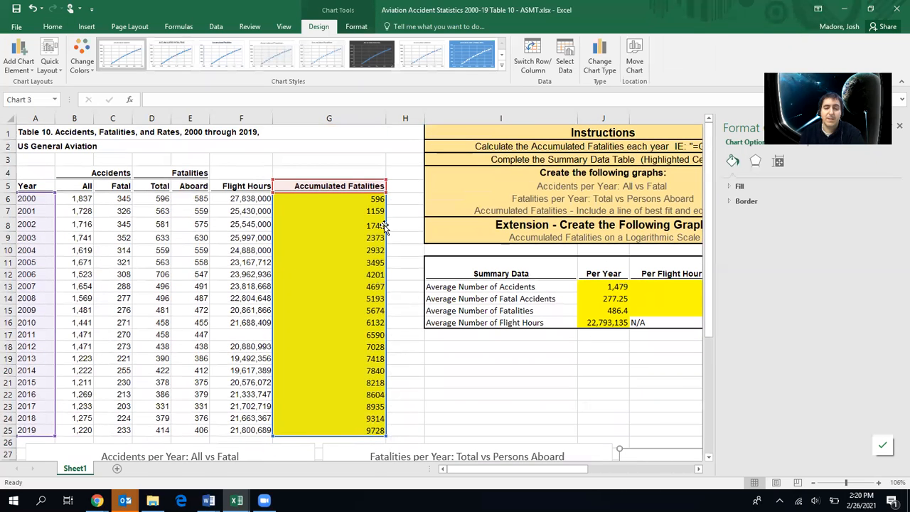
click(523, 334)
scroll(532, 340, down, 8)
scroll(533, 341, up, 1)
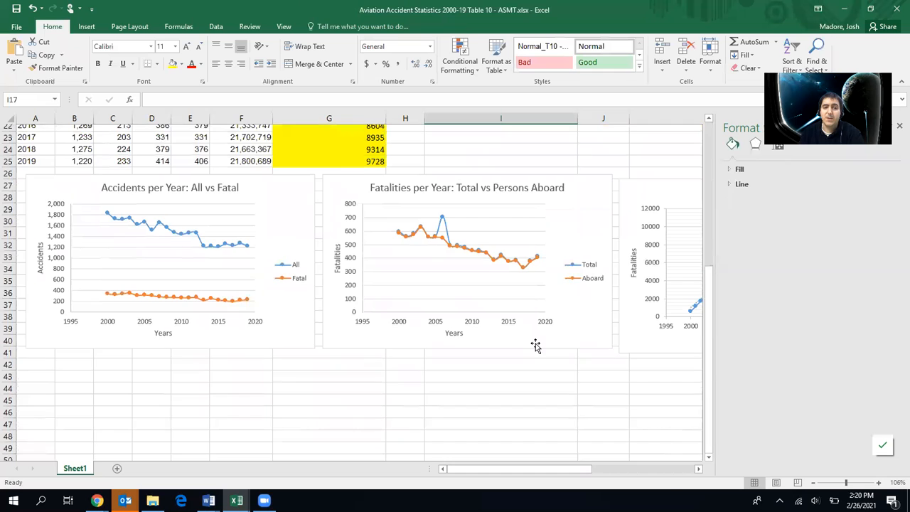
mouse_move(556, 475)
mouse_down()
mouse_move(640, 475)
mouse_move(514, 470)
mouse_move(569, 470)
mouse_up()
scroll(652, 276, up, 7)
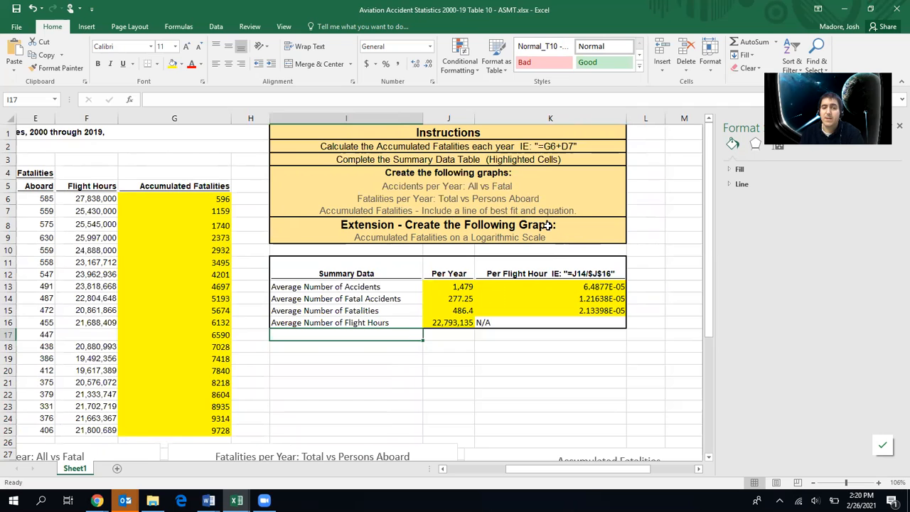
click(568, 385)
click(329, 361)
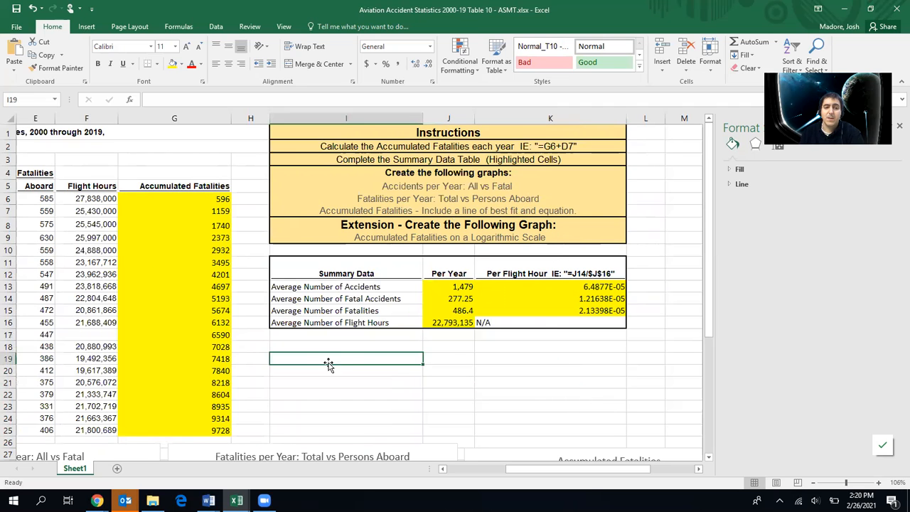
- Insert a second scatter chart with smooth lines and markers from the Year and Accumulated Fatalities columns, rows 5 to 25
scroll(380, 373, left, 4)
drag(31, 187, 49, 430)
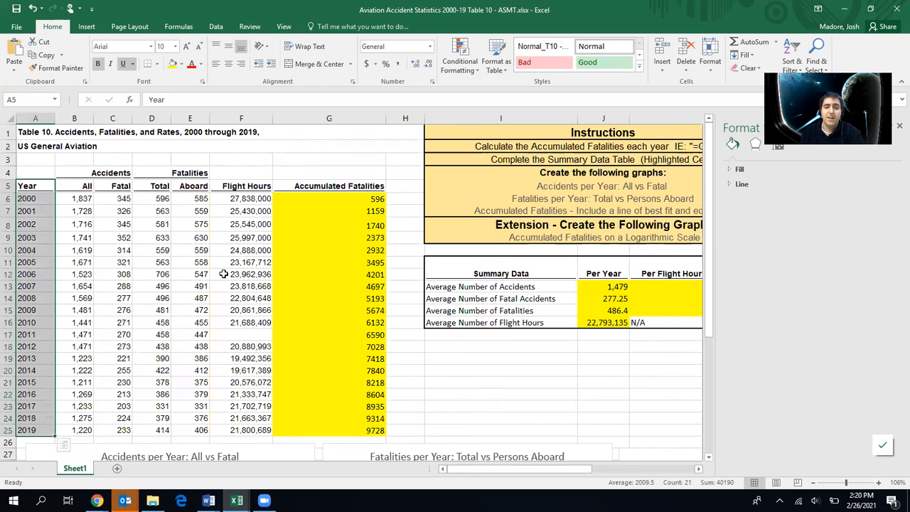
drag(310, 185, 339, 429)
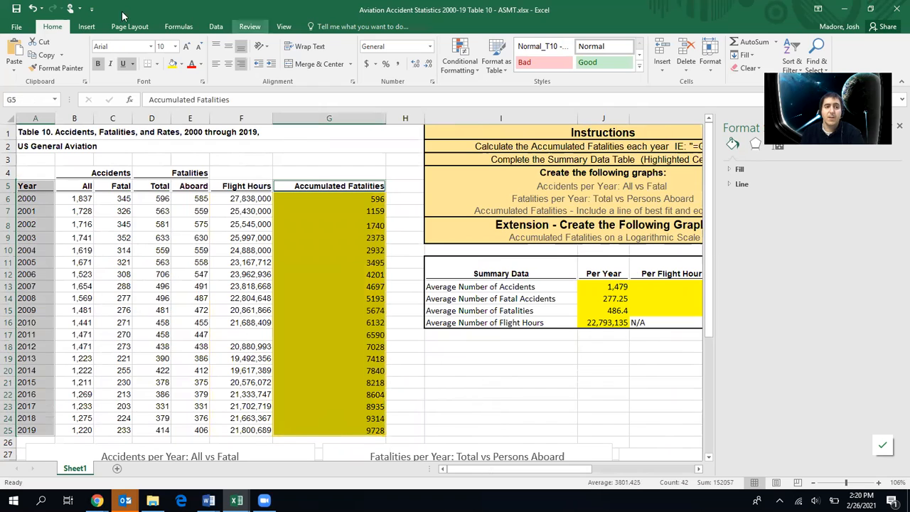
click(87, 27)
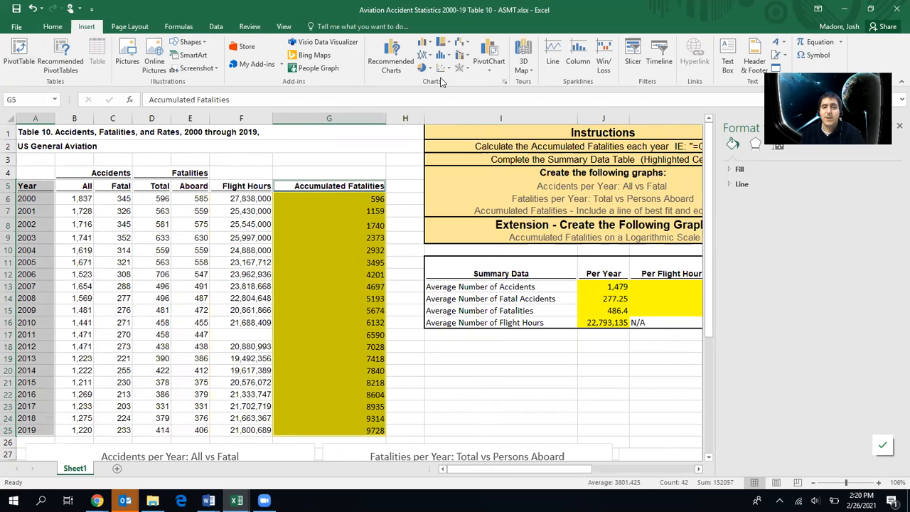
click(442, 68)
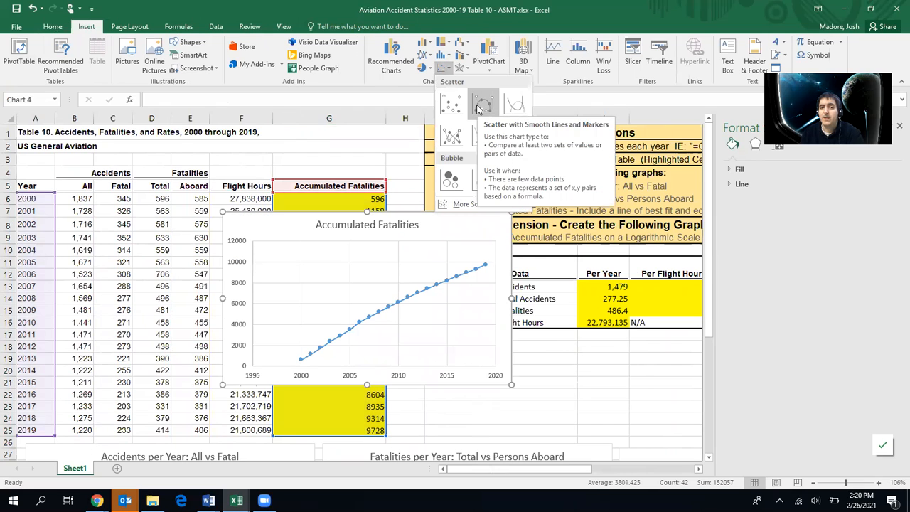
click(479, 107)
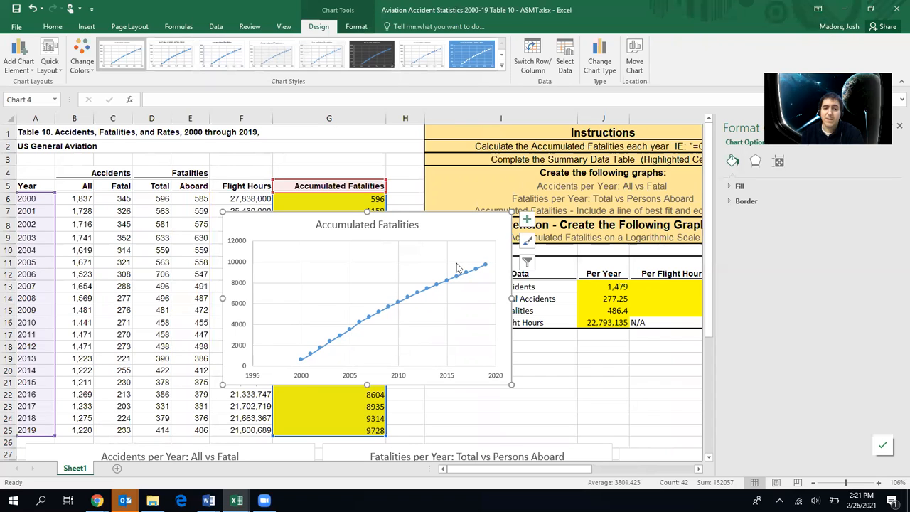
- Switch the new Accumulated Fatalities chart's vertical axis to a logarithmic scale with base 10
click(239, 242)
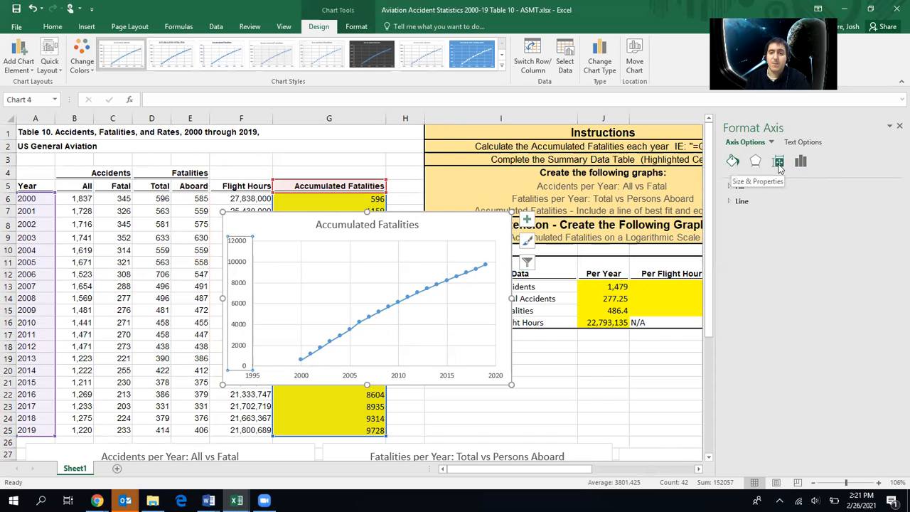
click(801, 165)
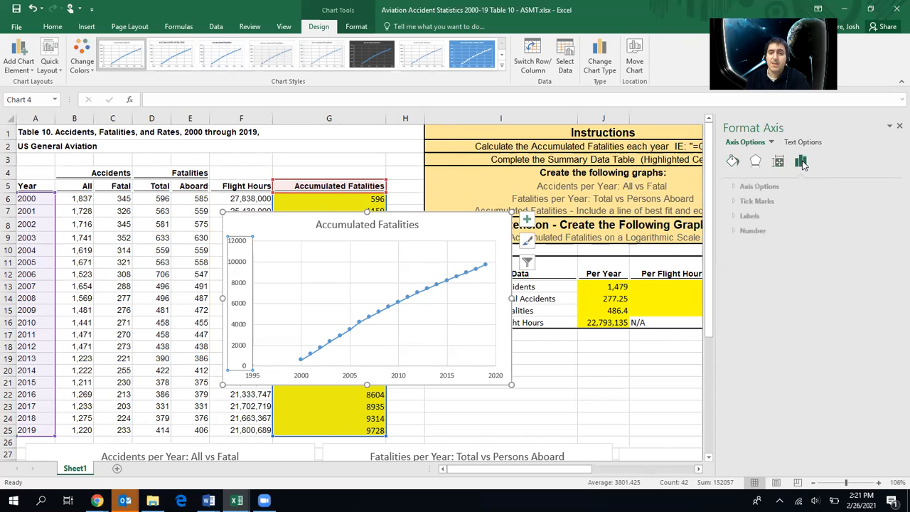
click(732, 187)
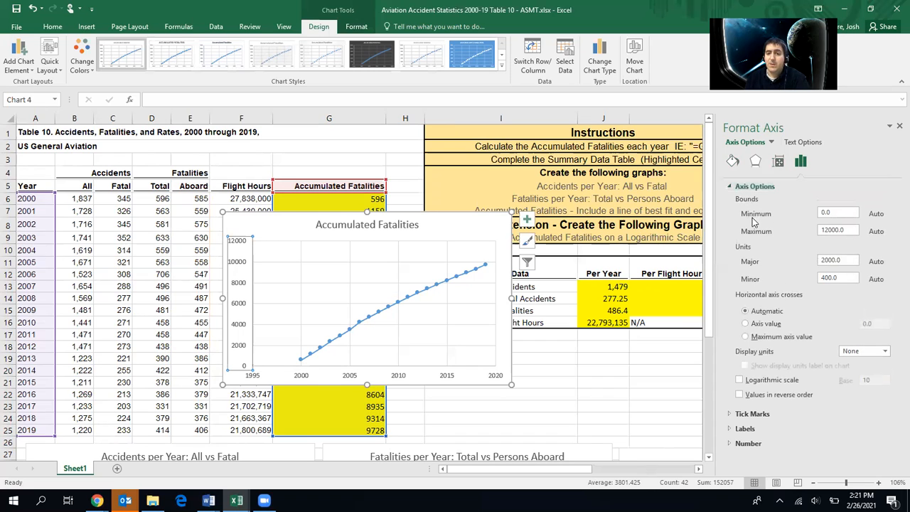
click(739, 380)
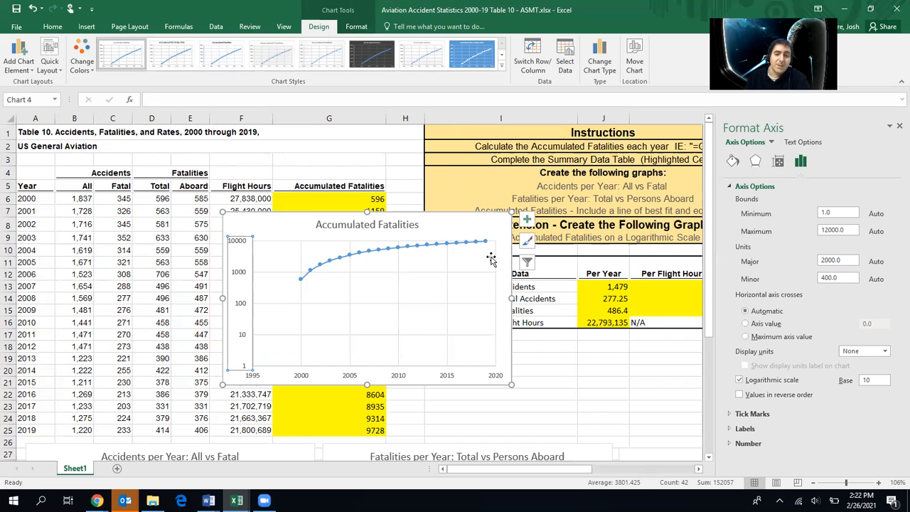
- Apply the quick layout with chart title, axis titles and legend to the logarithmic chart, and delete its legend
click(52, 66)
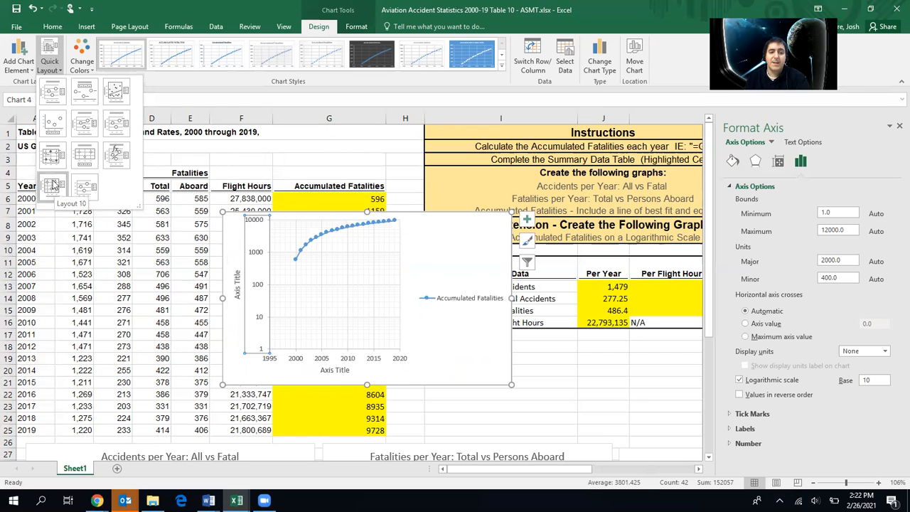
click(54, 92)
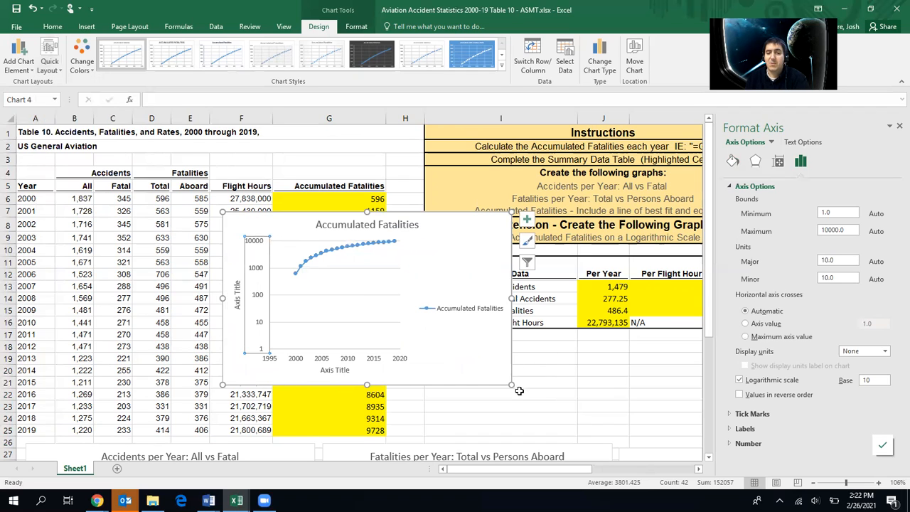
click(489, 310)
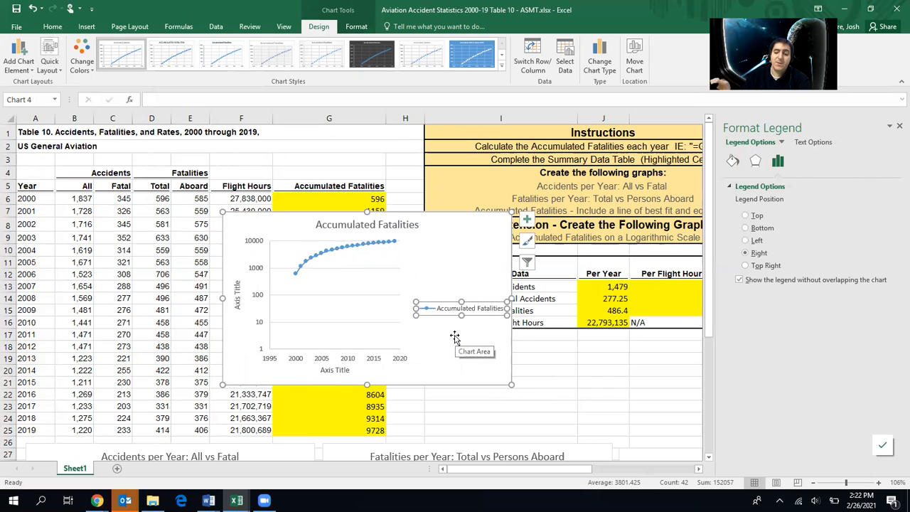
key(Delete)
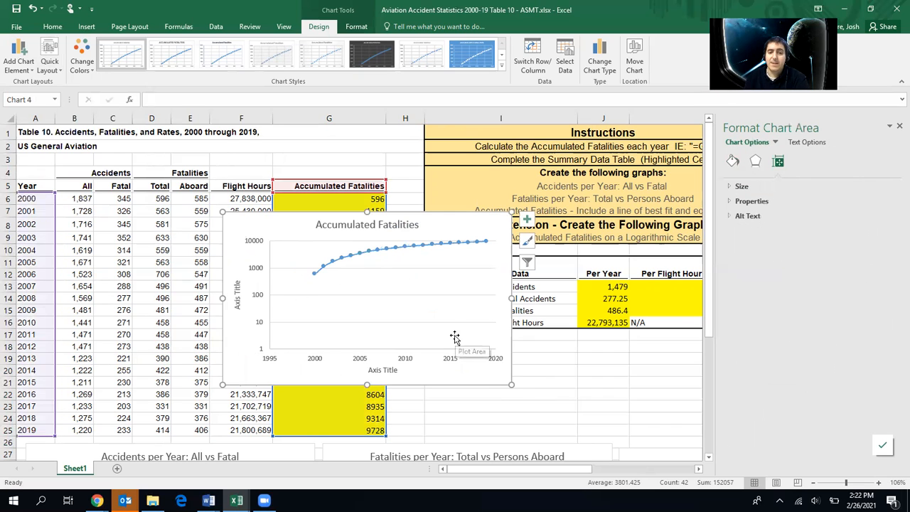
- Set the logarithmic chart's horizontal axis title to "Years"
click(377, 371)
double_click(378, 370)
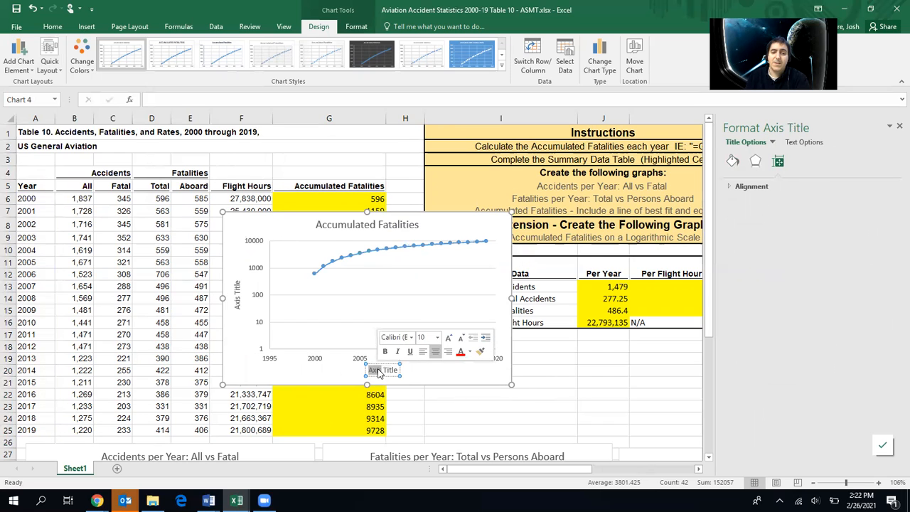
double_click(393, 370)
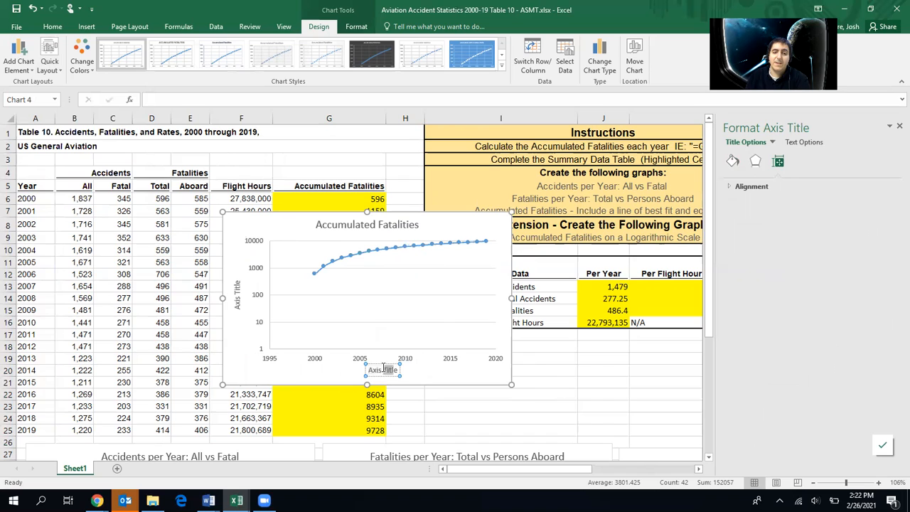
triple_click(380, 370)
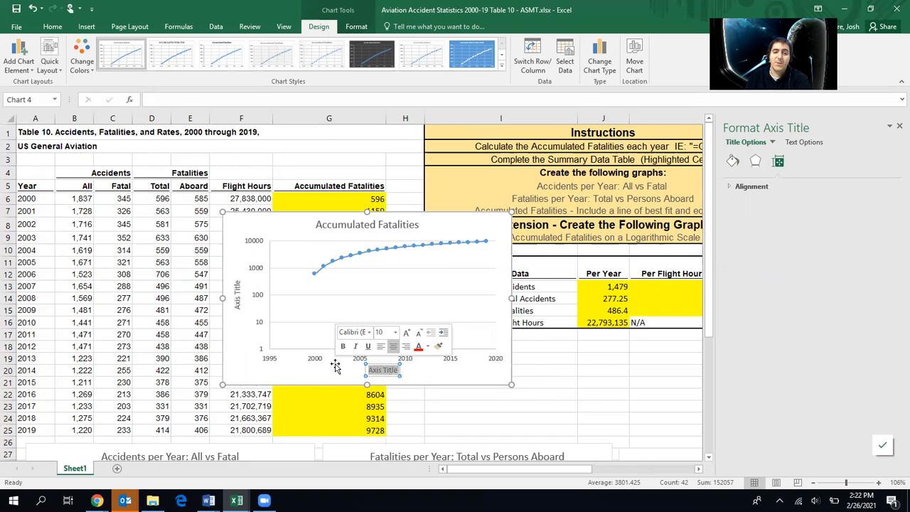
text(Years)
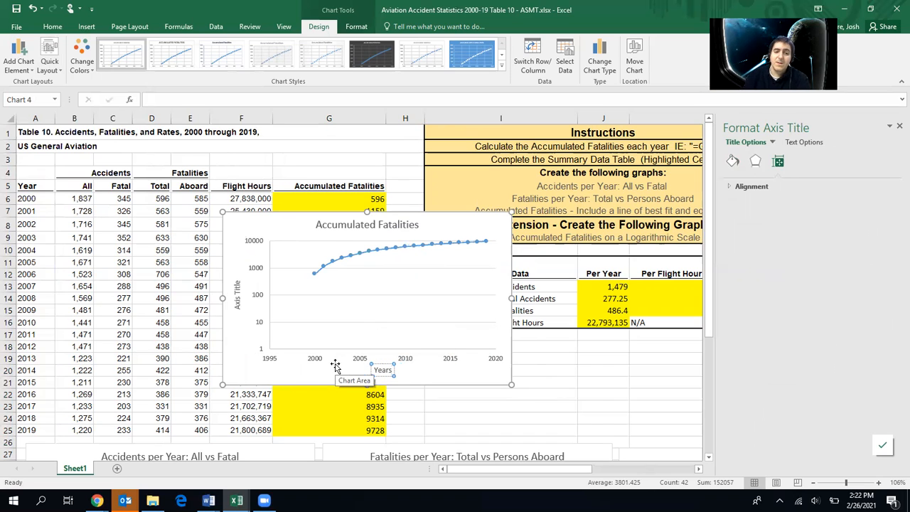
- Set the logarithmic chart's vertical axis title to "Fatalities"
double_click(239, 290)
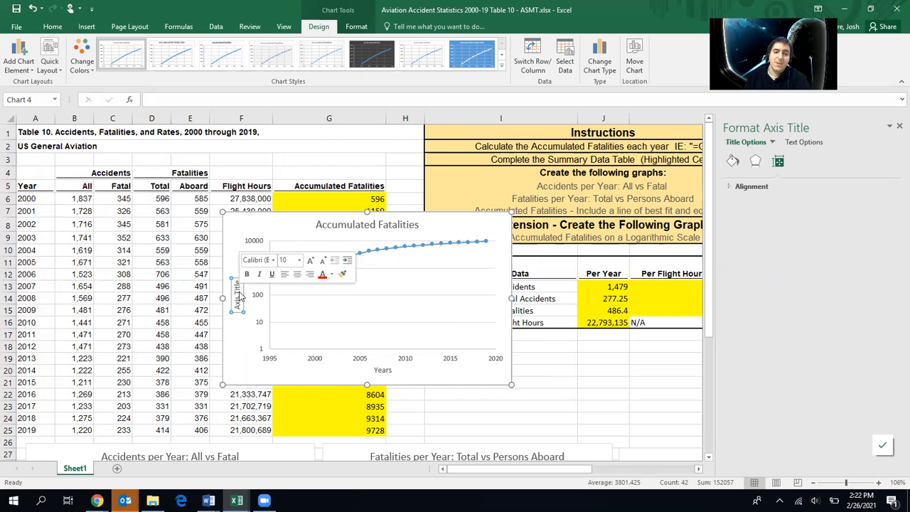
triple_click(238, 292)
text(Fatalities)
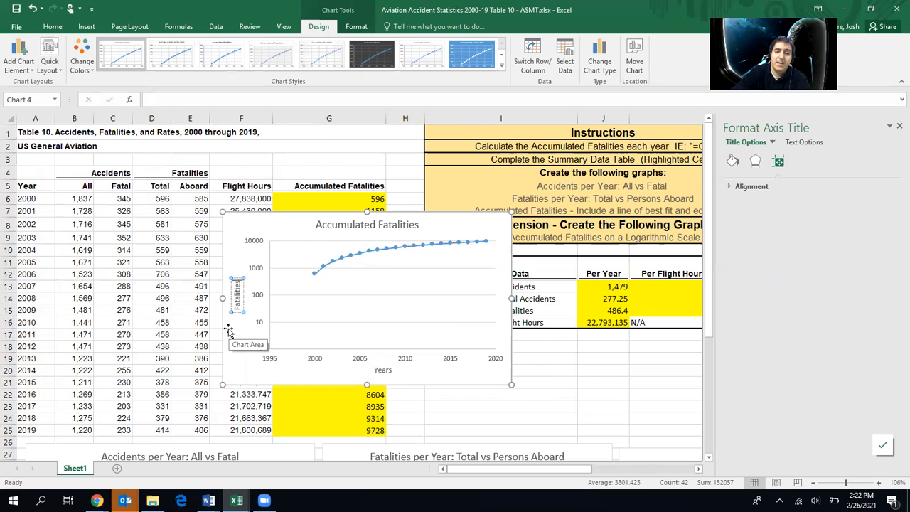
- Enlarge the logarithmic Accumulated Fatalities chart by extending its lower-right corner outward
click(606, 384)
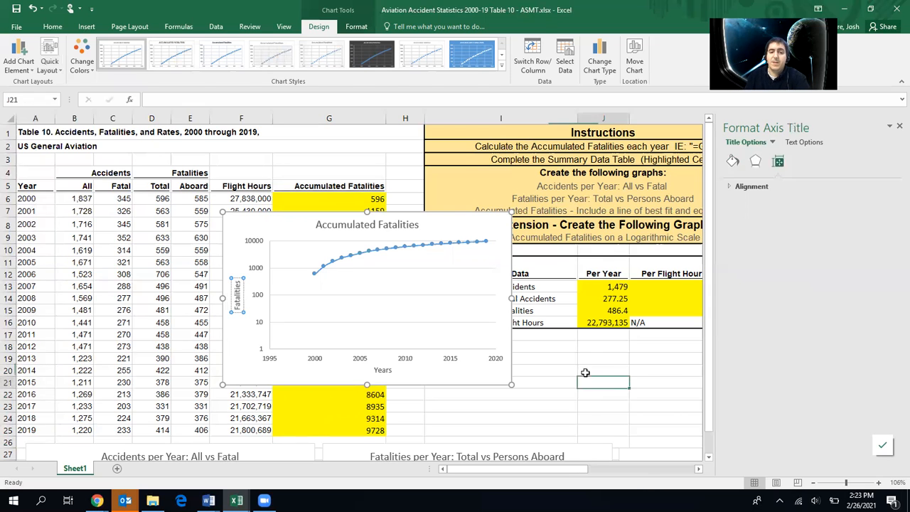
click(512, 384)
drag(513, 385, 595, 433)
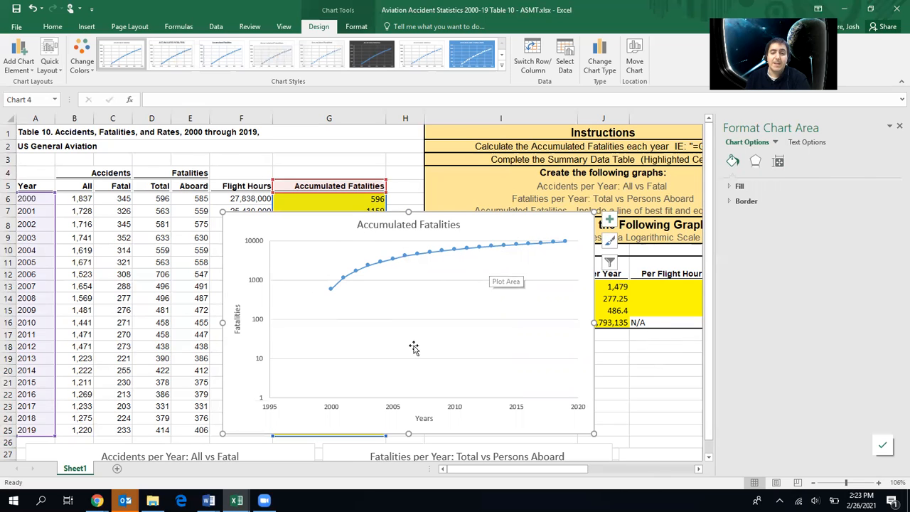
- Move the logarithmic Accumulated Fatalities chart off the data table to the empty area below the Fatalities per Year chart
scroll(412, 346, down, 6)
scroll(324, 206, up, 5)
drag(266, 183, 384, 459)
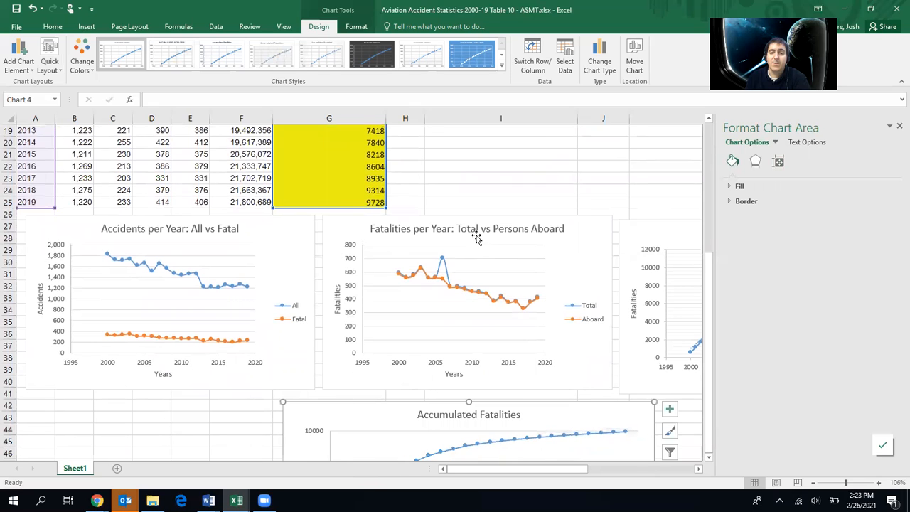
click(463, 175)
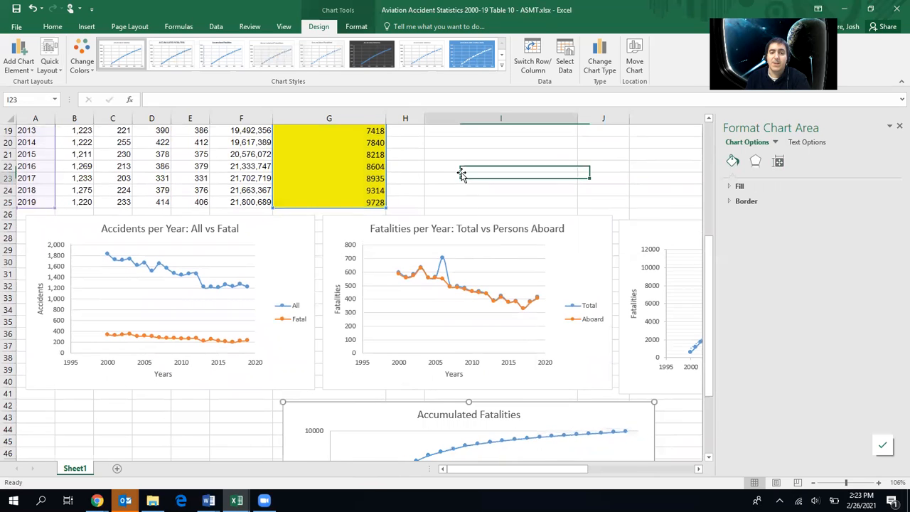
- Narrow the logarithmic chart from both sides and place the linear Accumulated Fatalities chart beside it, below the Accidents per Year chart
click(299, 413)
drag(303, 405, 350, 411)
drag(654, 406, 610, 418)
drag(667, 229, 73, 423)
scroll(447, 346, down, 4)
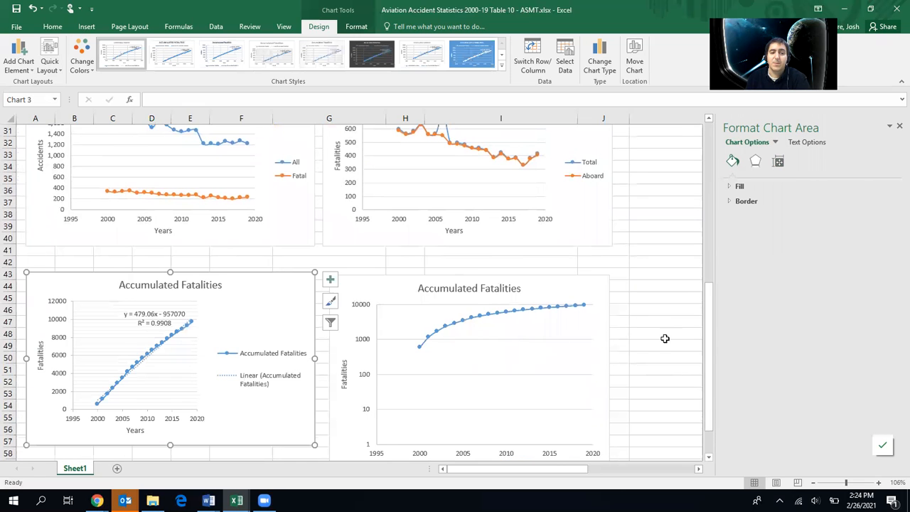
- Review the accumulated fatalities column and the completed summary table against the worksheet instructions
scroll(682, 335, up, 10)
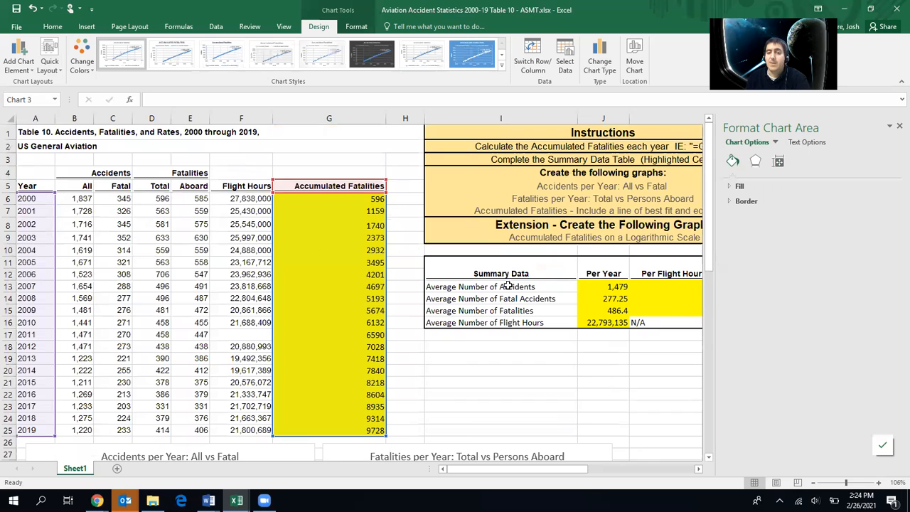
drag(491, 469, 596, 475)
click(434, 379)
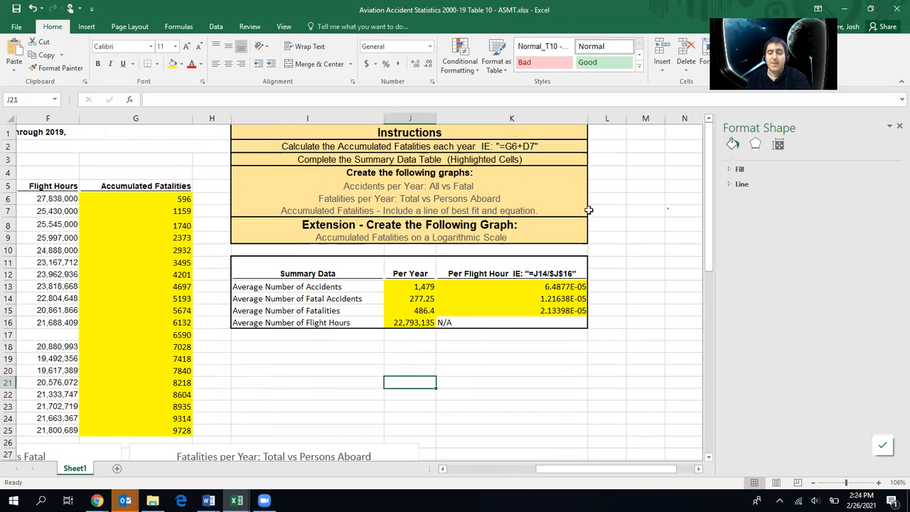
scroll(571, 368, left, 5)
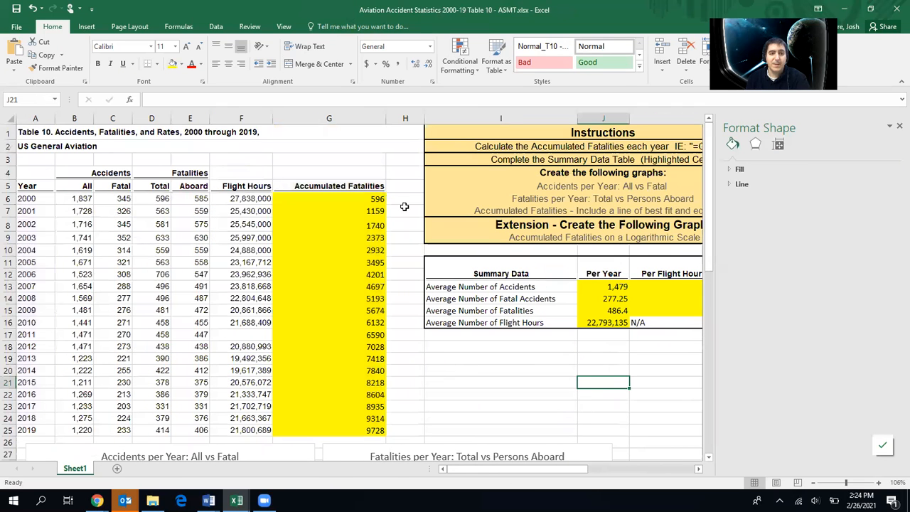